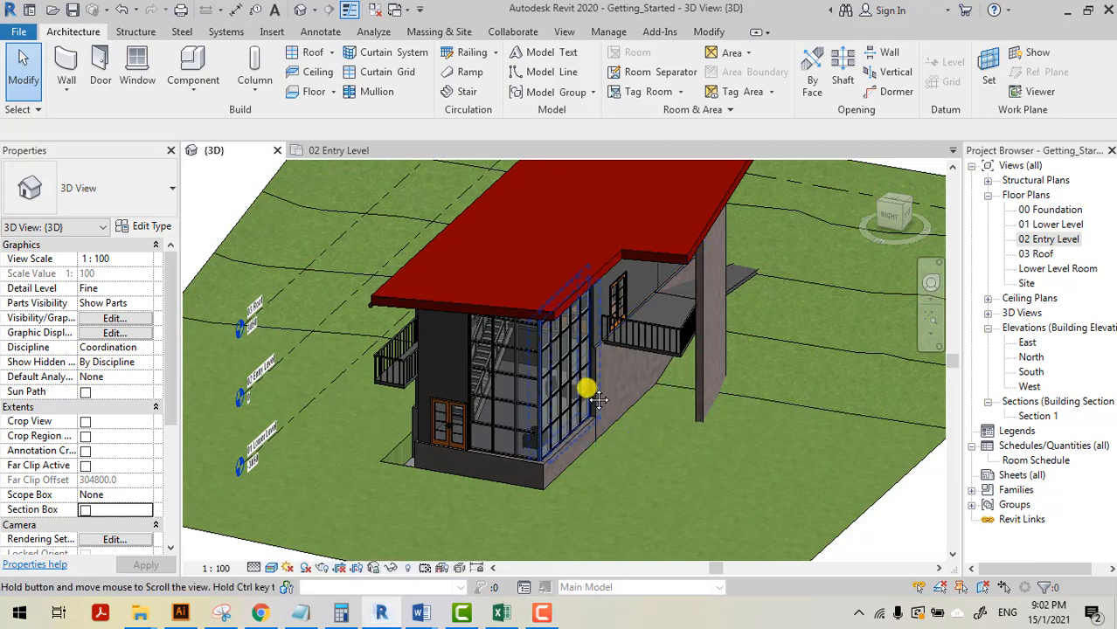
Open the 02 Entry Level ceiling plan and save the project.
middle_drag(599, 399, 575, 384)
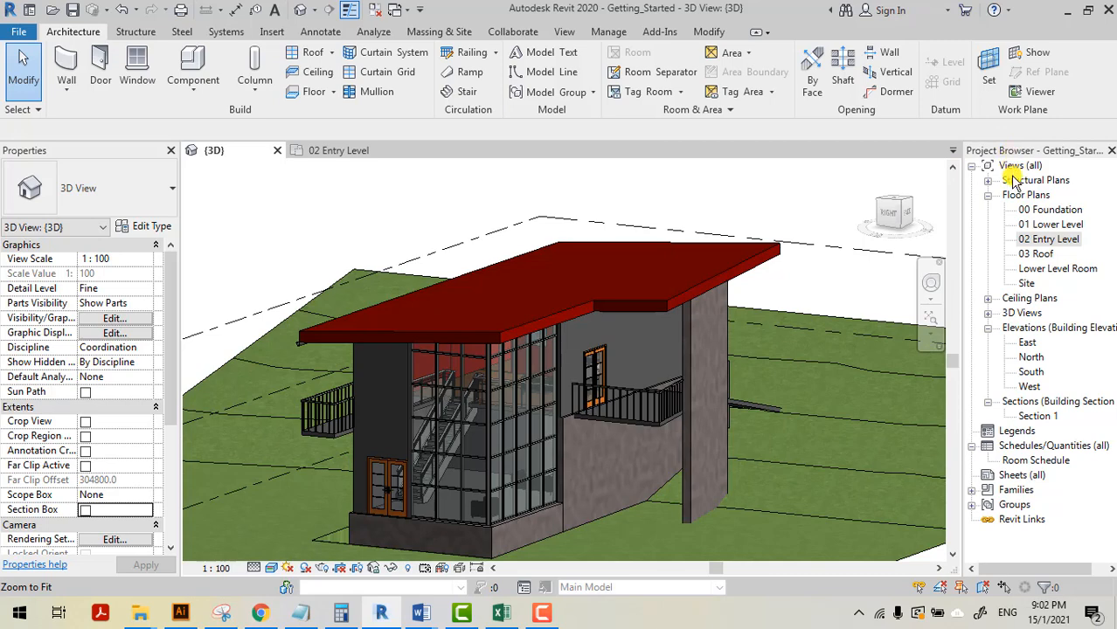
click(988, 299)
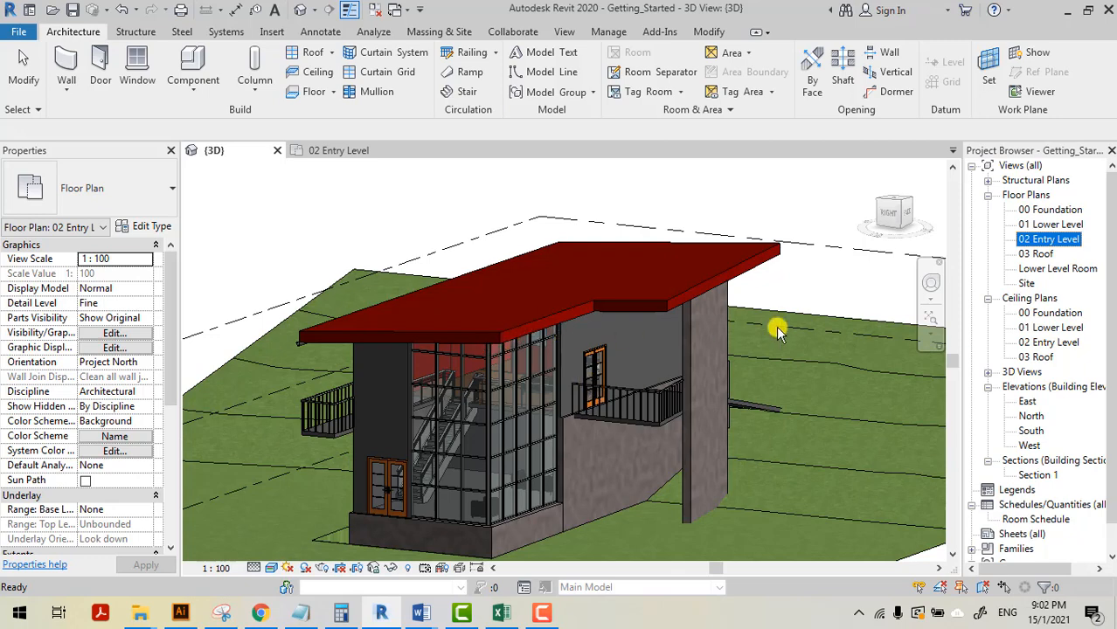
click(1036, 343)
click(1036, 343)
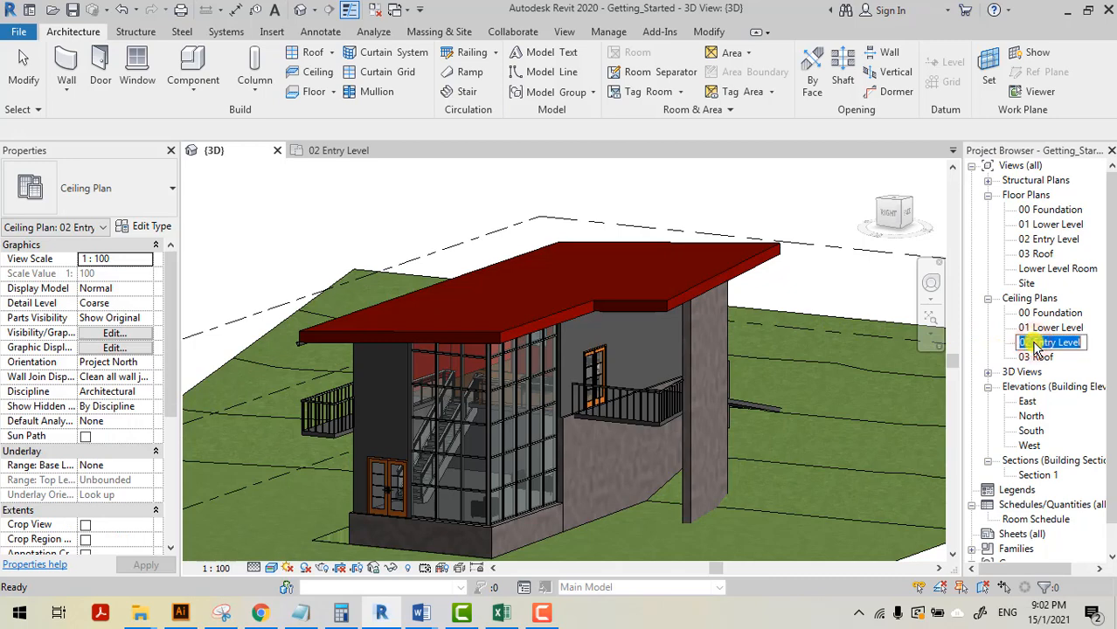
click(979, 331)
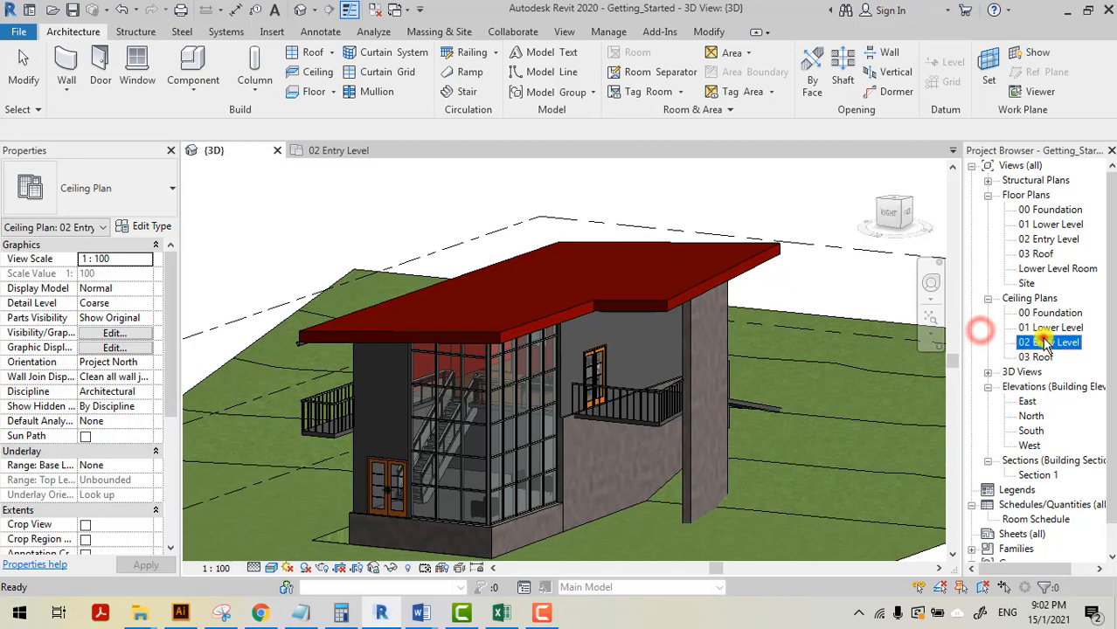
double_click(1041, 340)
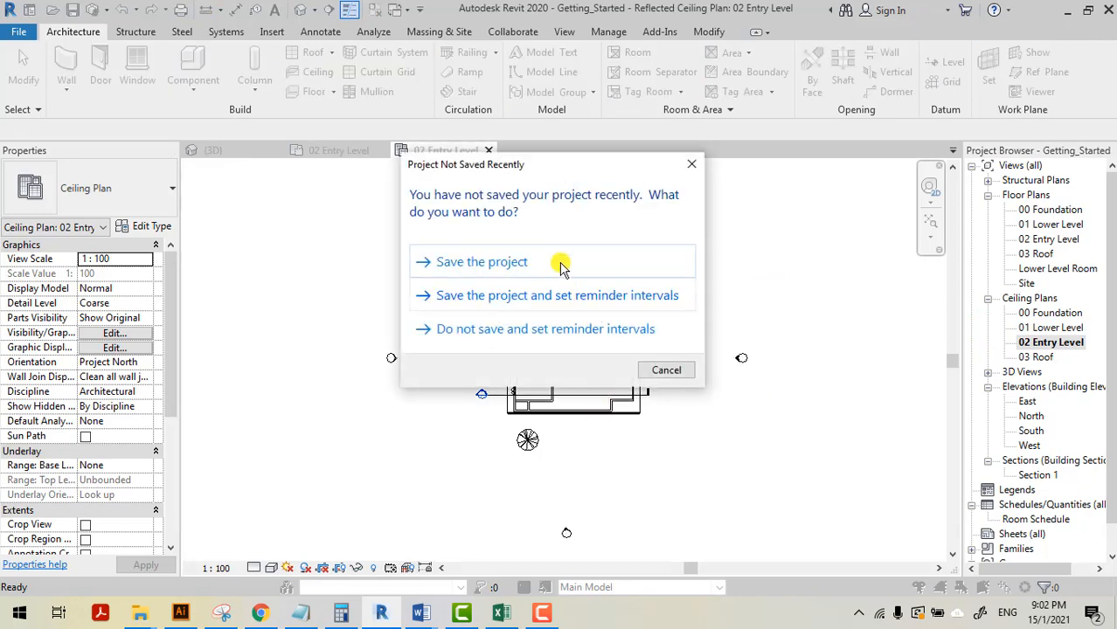
click(560, 262)
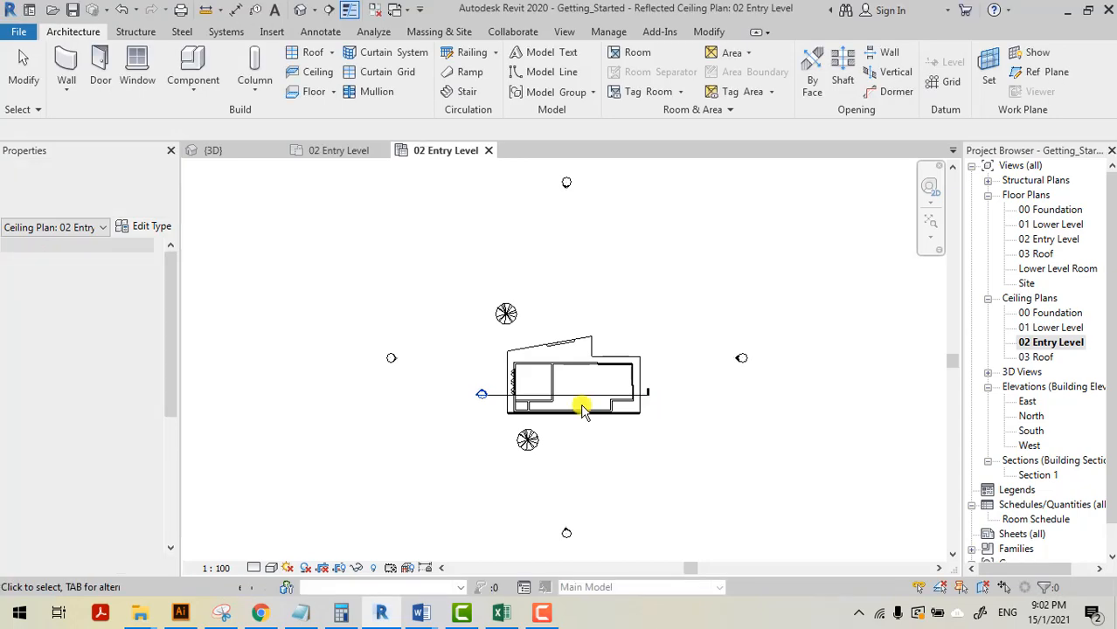
Place automatic Compound Ceiling Plain ceilings at a height offset of 2600 inside the walled rooms of the entry level.
scroll(582, 407, up, 5)
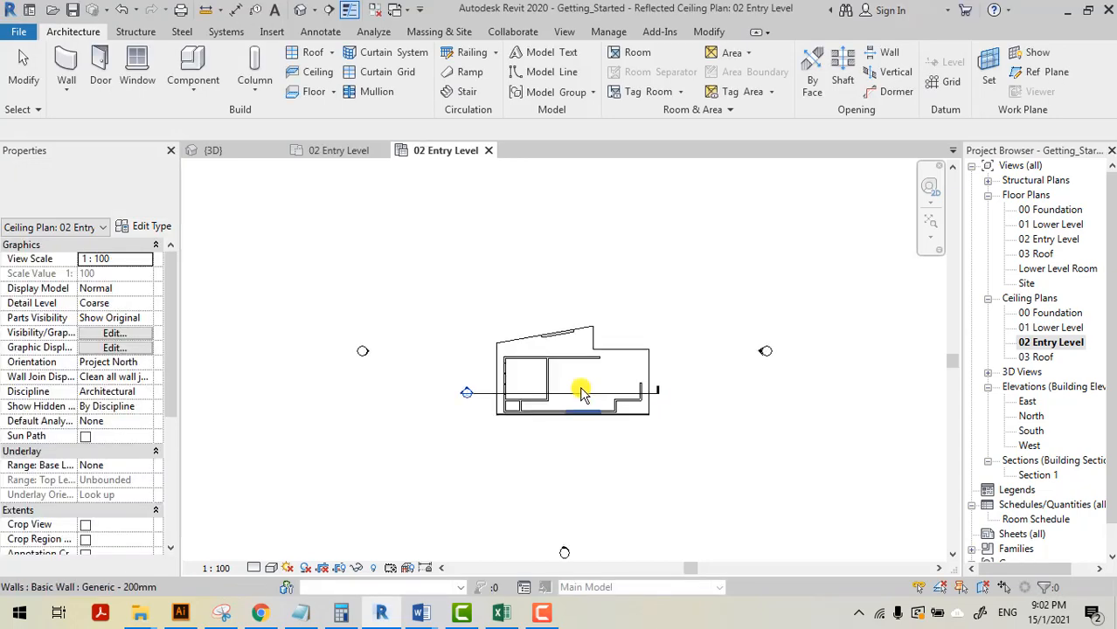
scroll(582, 390, up, 2)
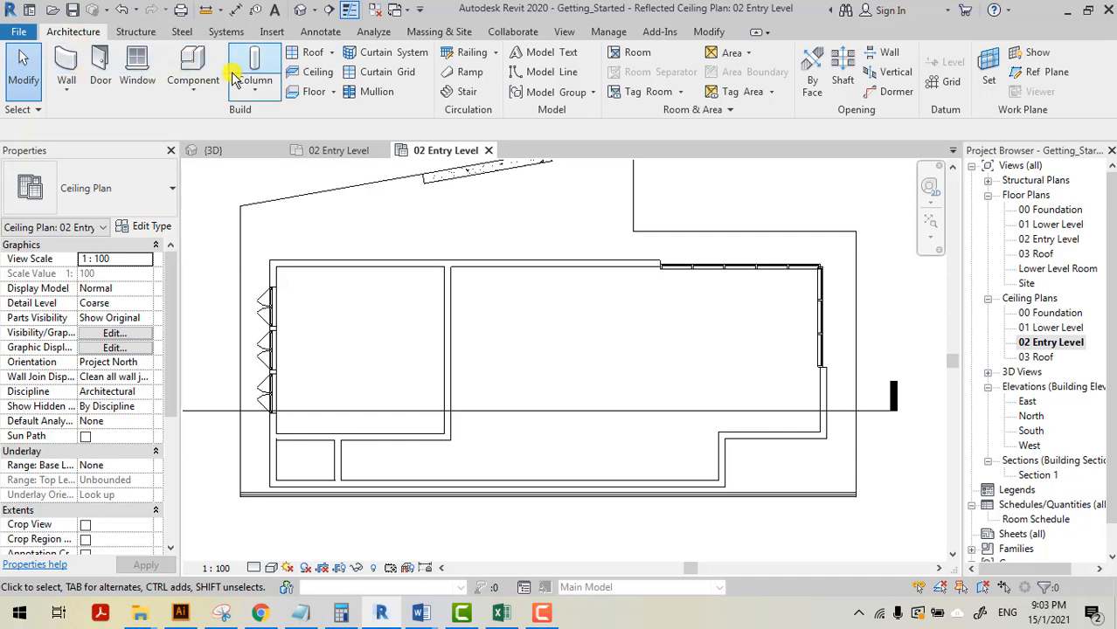
click(307, 79)
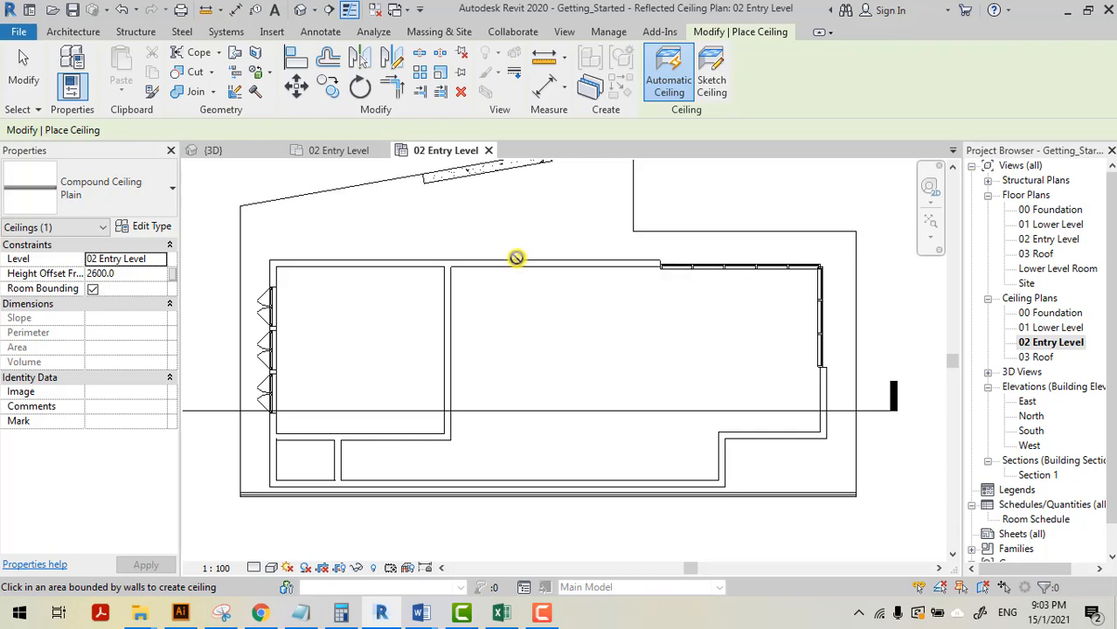
click(668, 74)
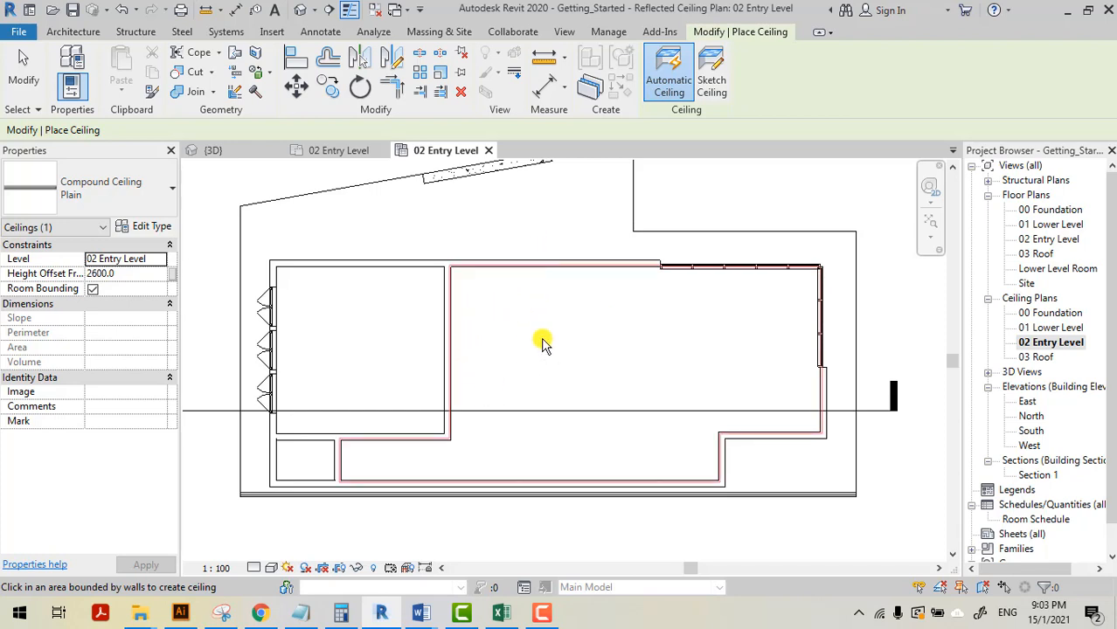
click(392, 325)
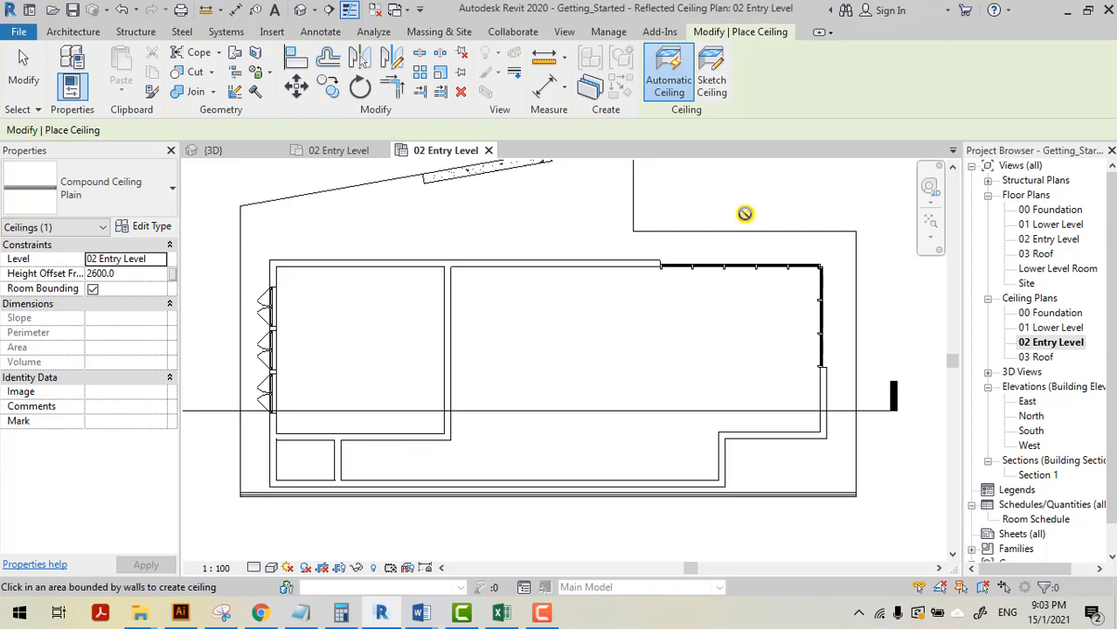
scroll(744, 213, down, 1)
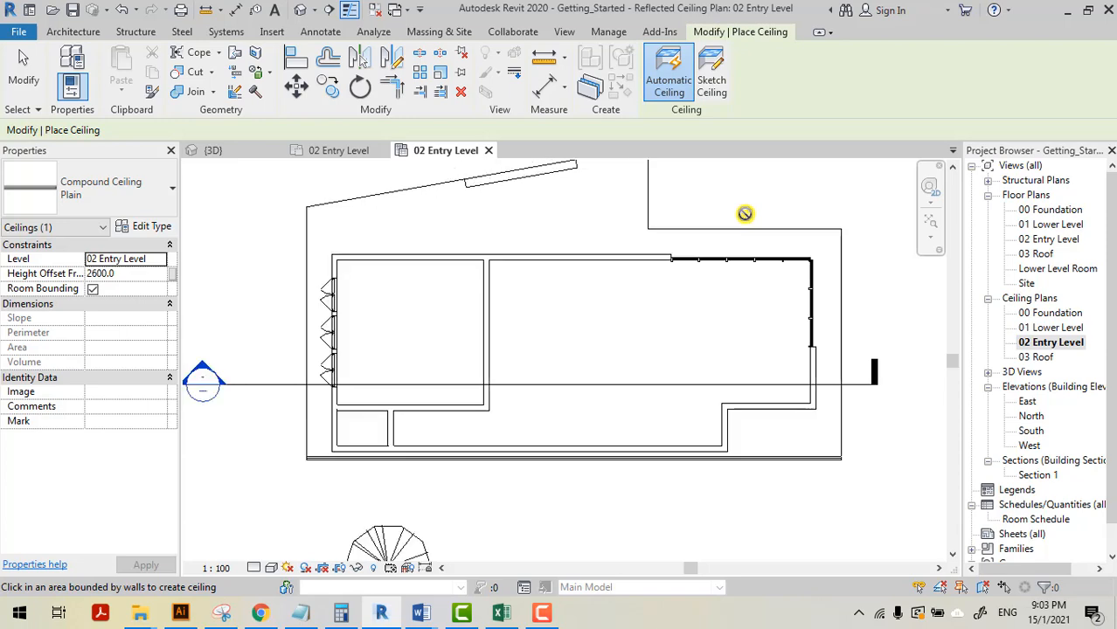
click(23, 79)
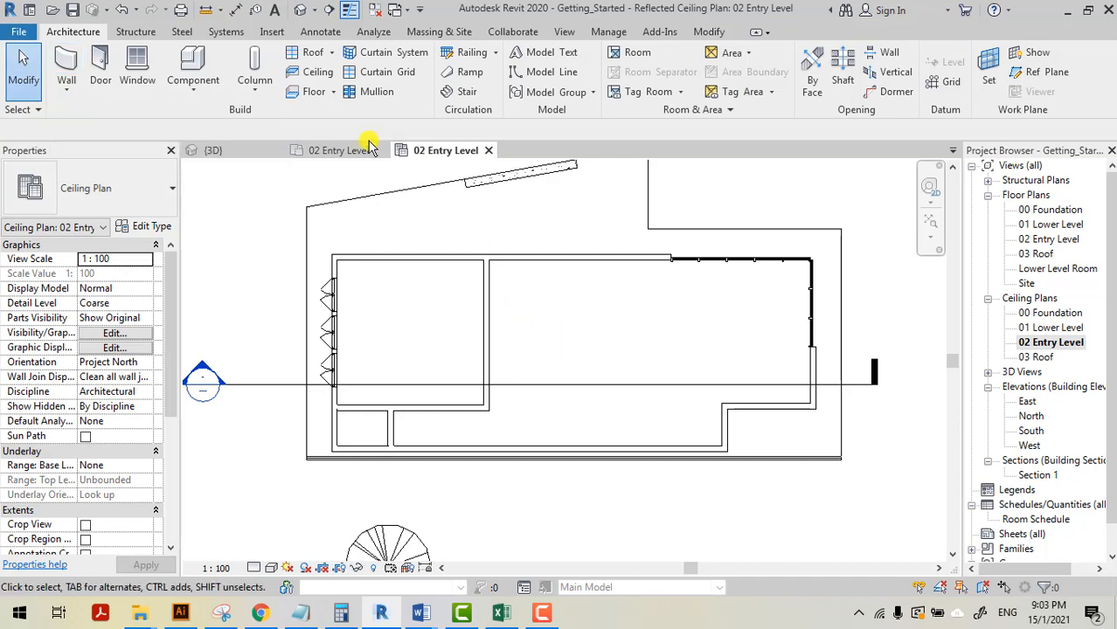
Hide the red roof in the 3D view and inspect the ceilings over the rooms beneath it.
click(306, 10)
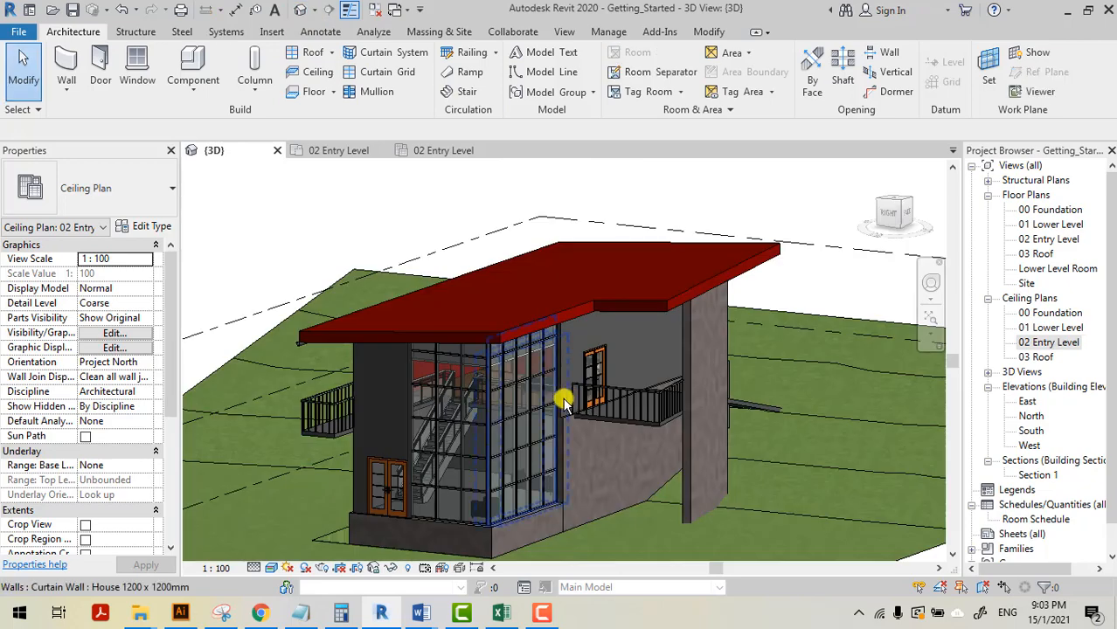
scroll(463, 334, up, 2)
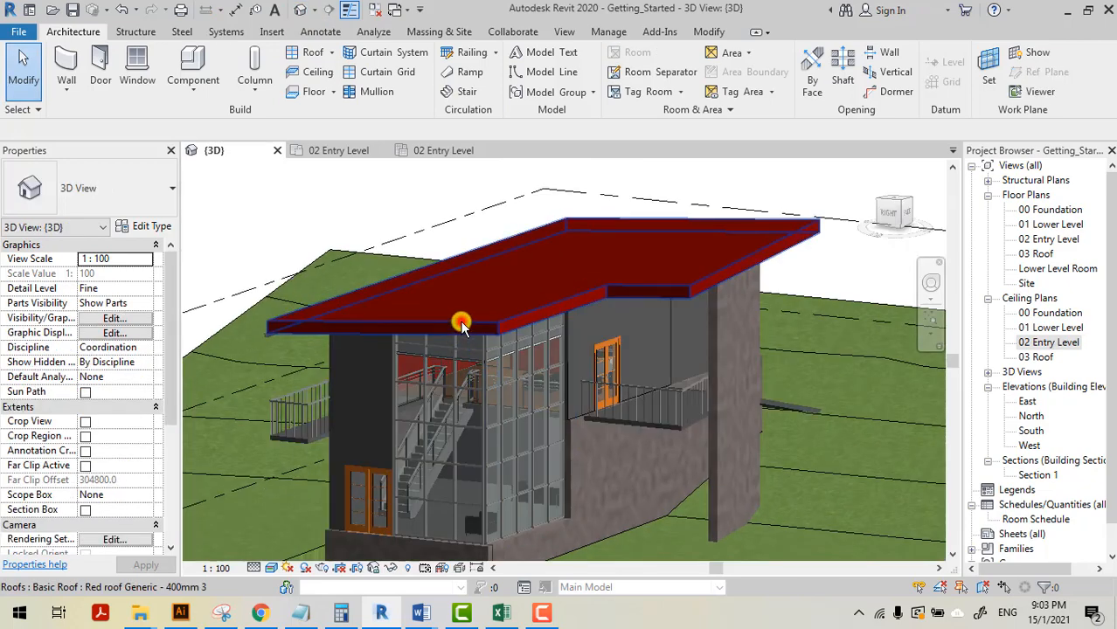
click(462, 323)
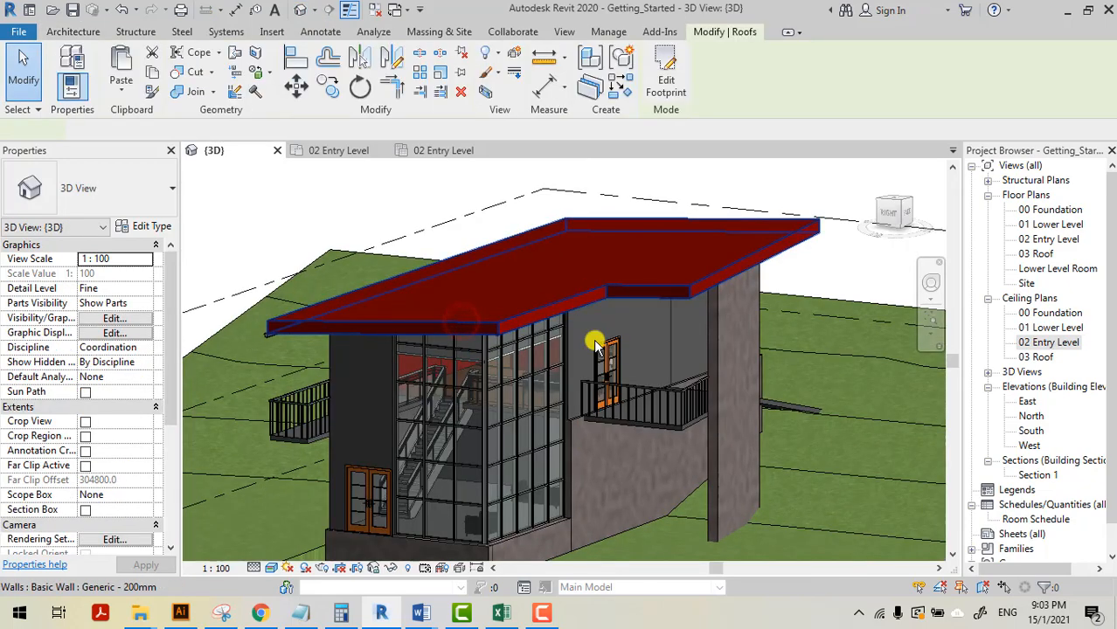
right_click(541, 292)
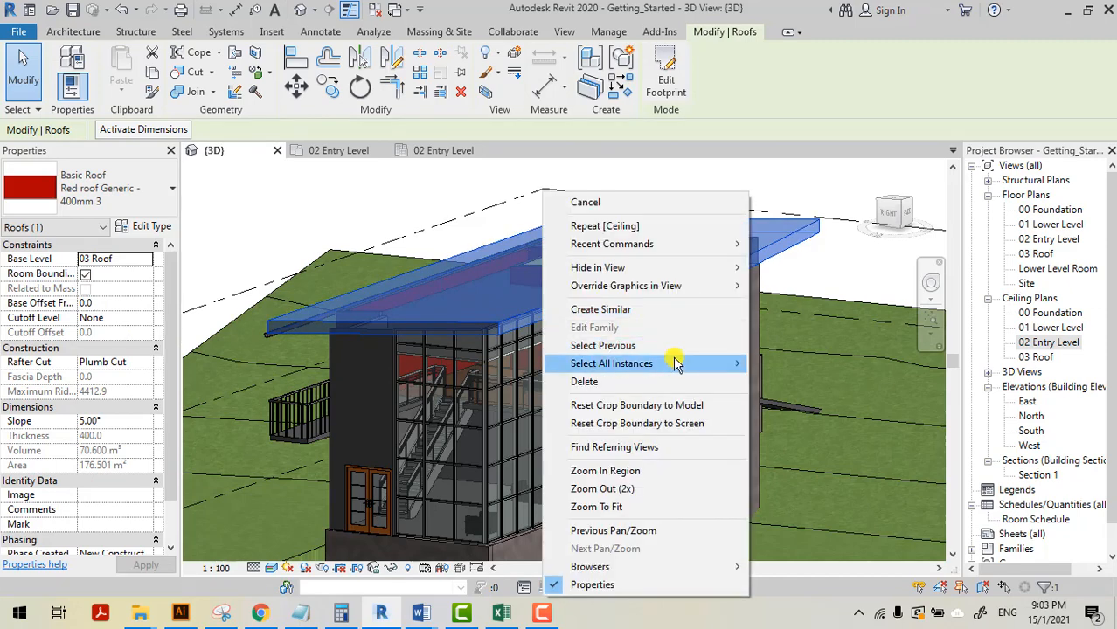
mouse_move(676, 359)
mouse_move(699, 268)
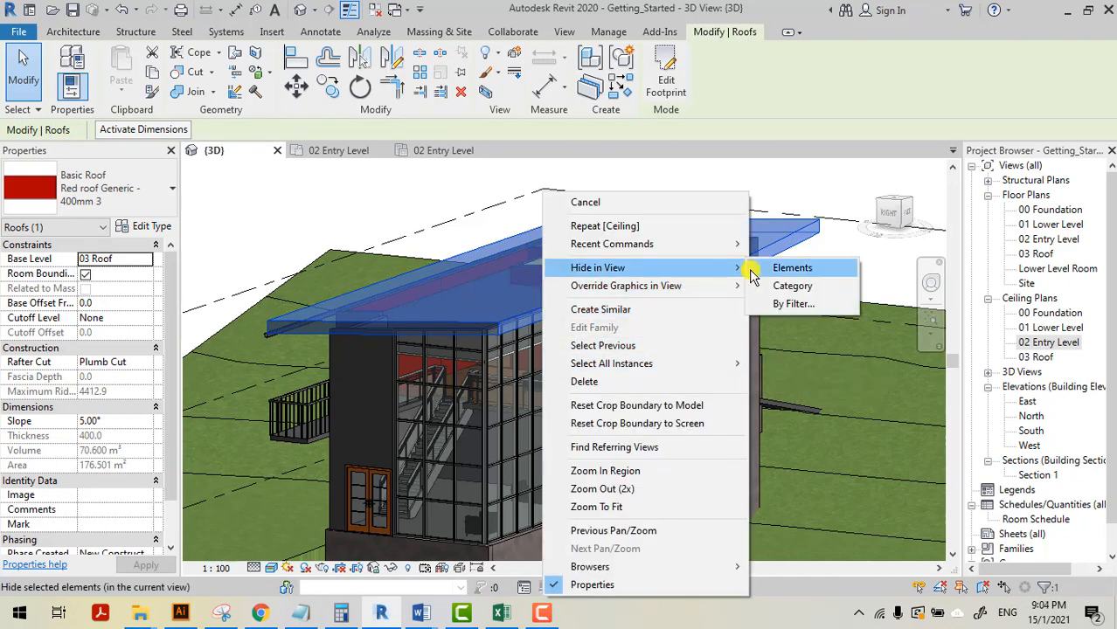
click(752, 271)
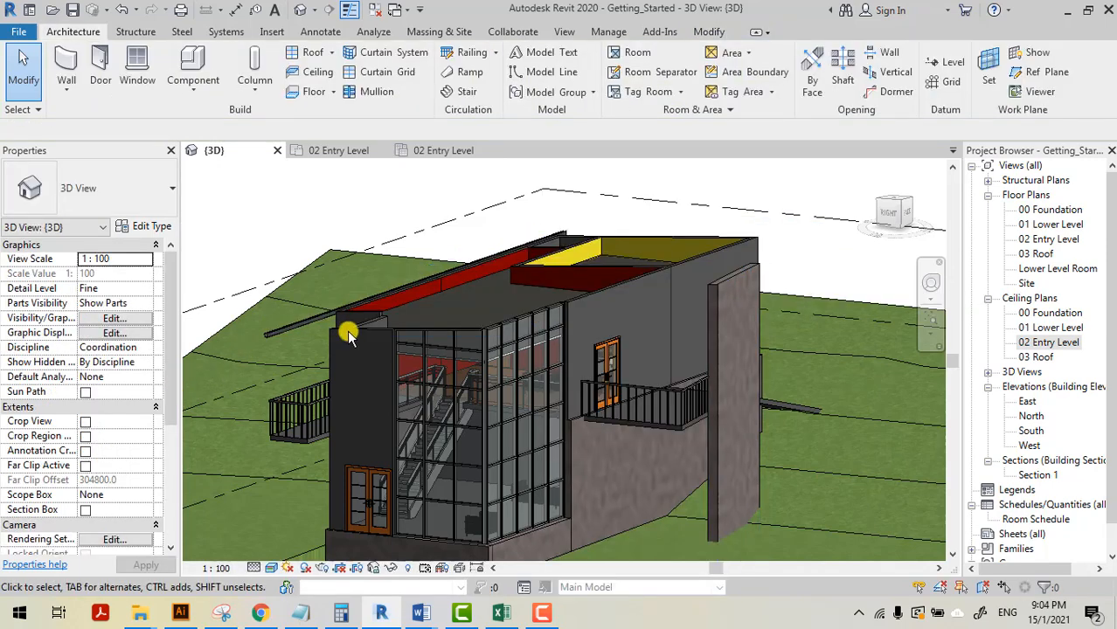
shift+middle_drag(365, 321, 448, 264)
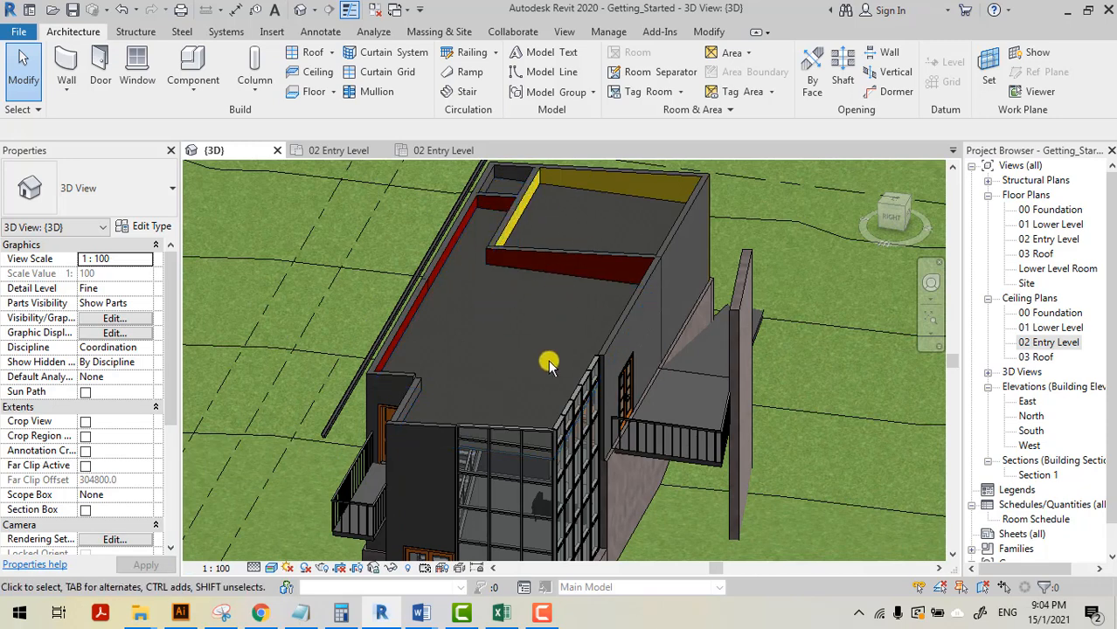
shift+middle_drag(591, 429, 580, 388)
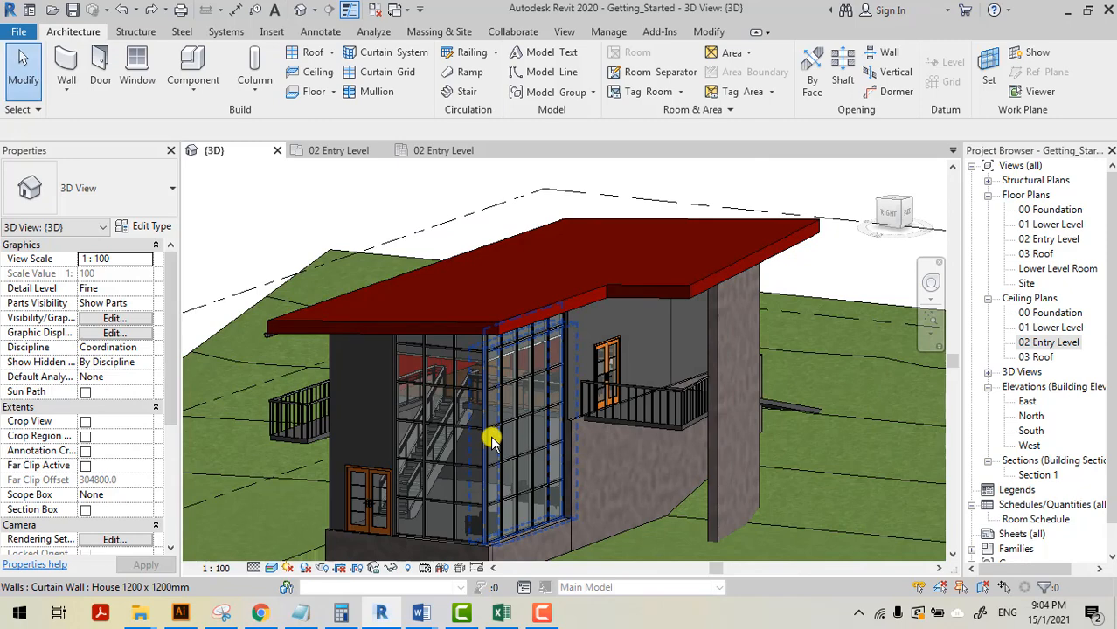
shift+middle_drag(483, 448, 493, 449)
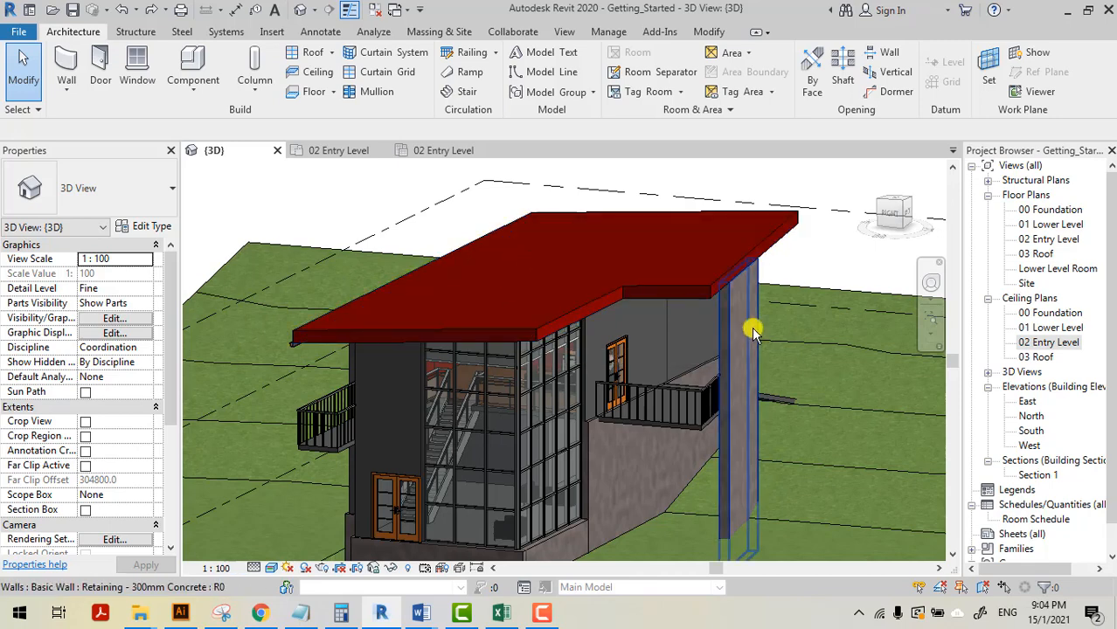
Return to the 02 Entry Level ceiling plan and start loading a family for component placement.
double_click(1044, 344)
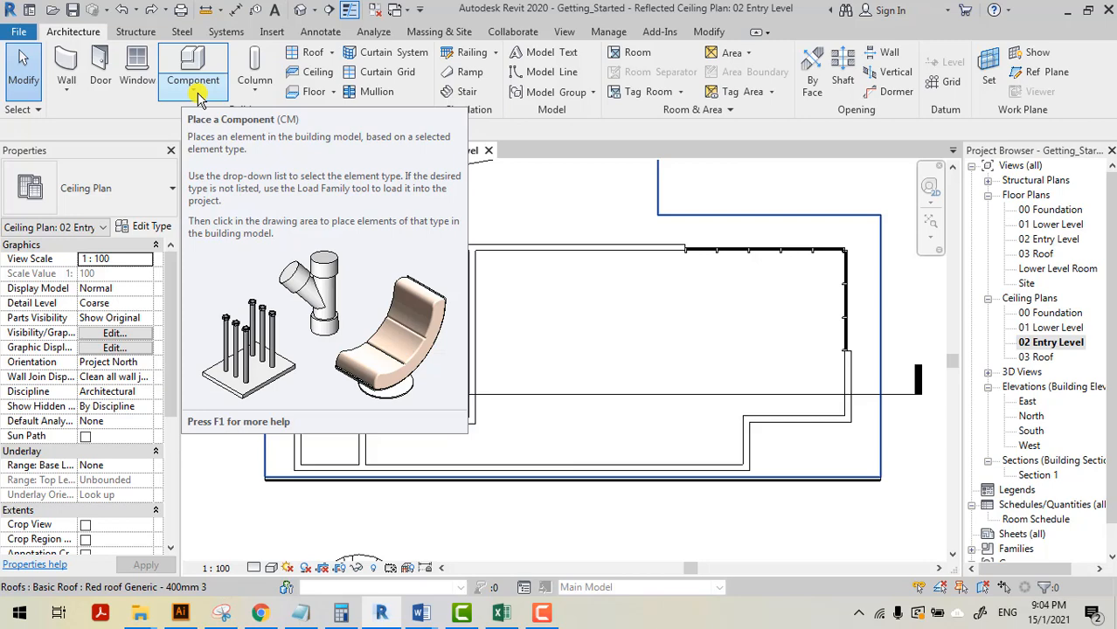
click(195, 91)
click(204, 121)
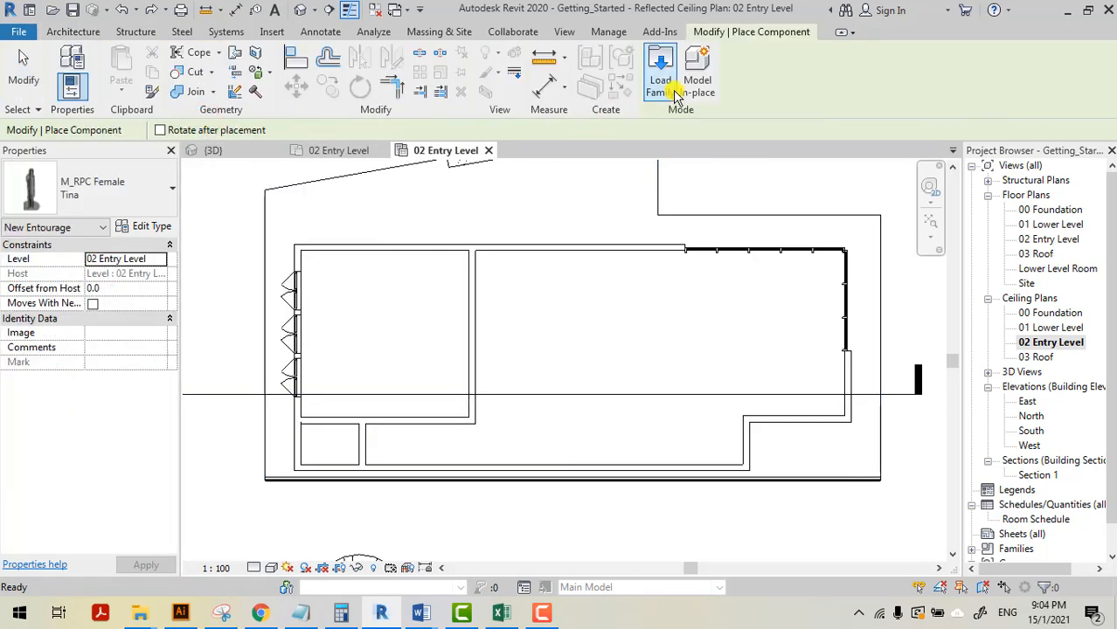
click(658, 85)
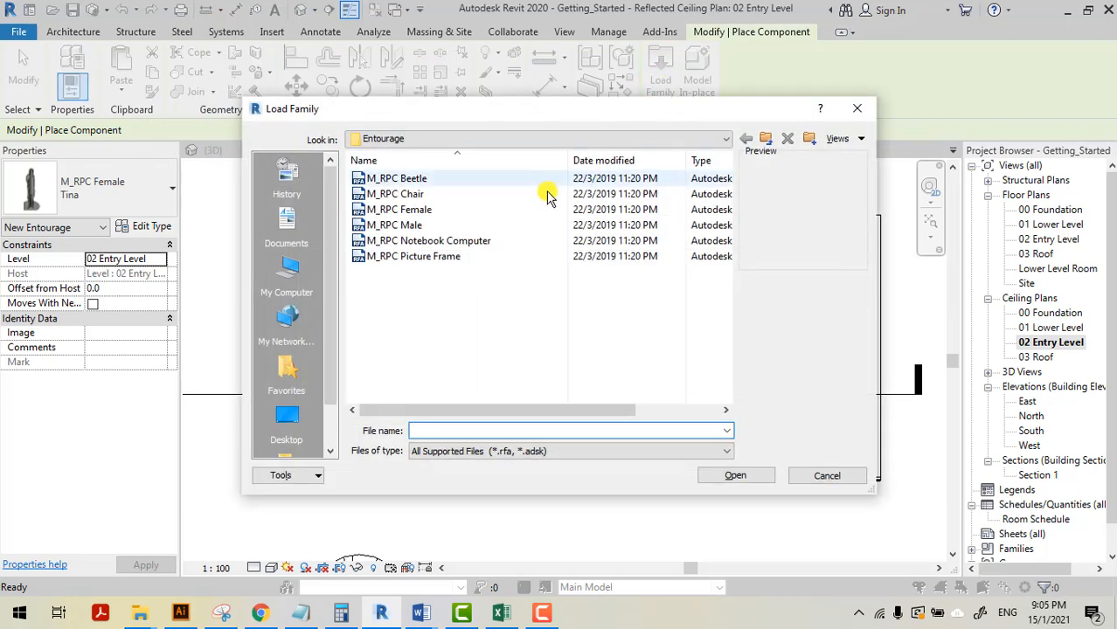
Browse the Malaysia family library to the Internal folder under Lighting > Architectural.
click(764, 140)
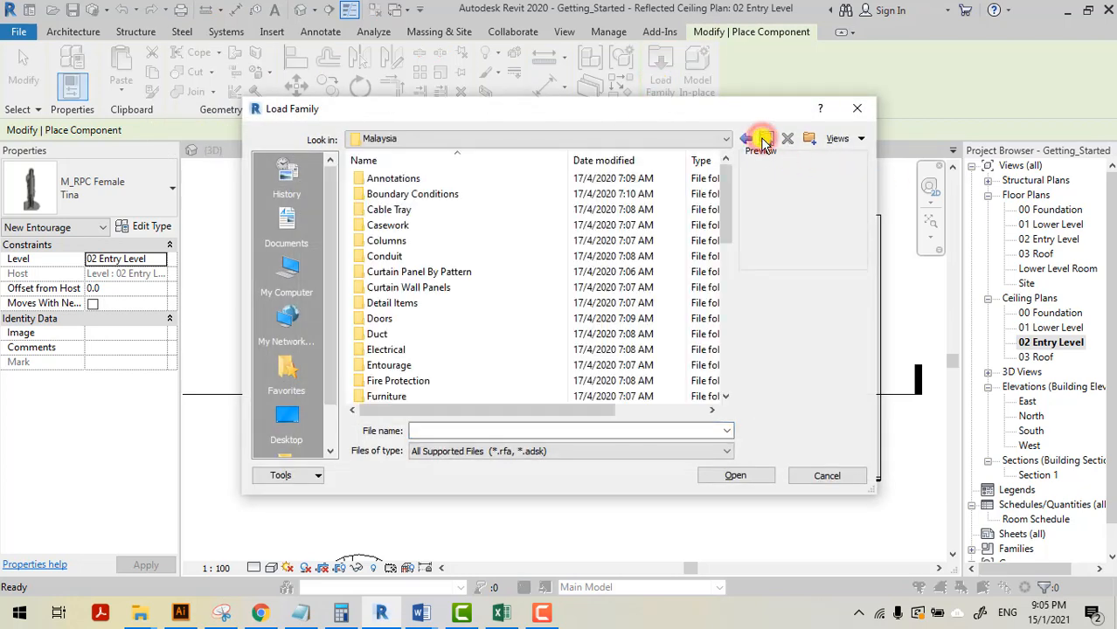
scroll(492, 252, down, 1)
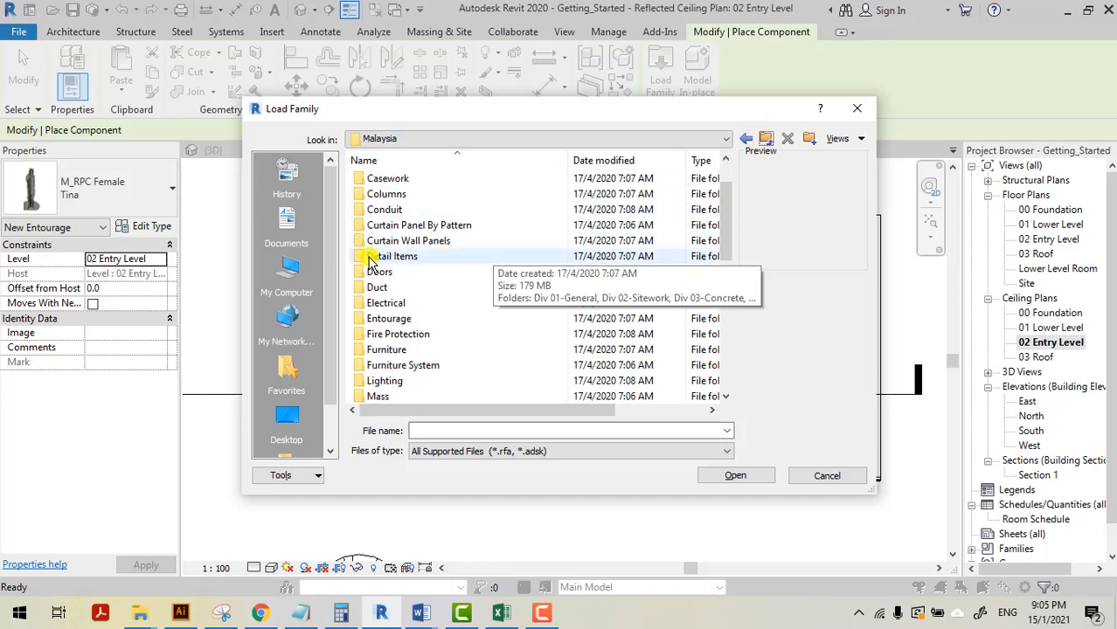
scroll(421, 256, down, 2)
scroll(407, 326, down, 1)
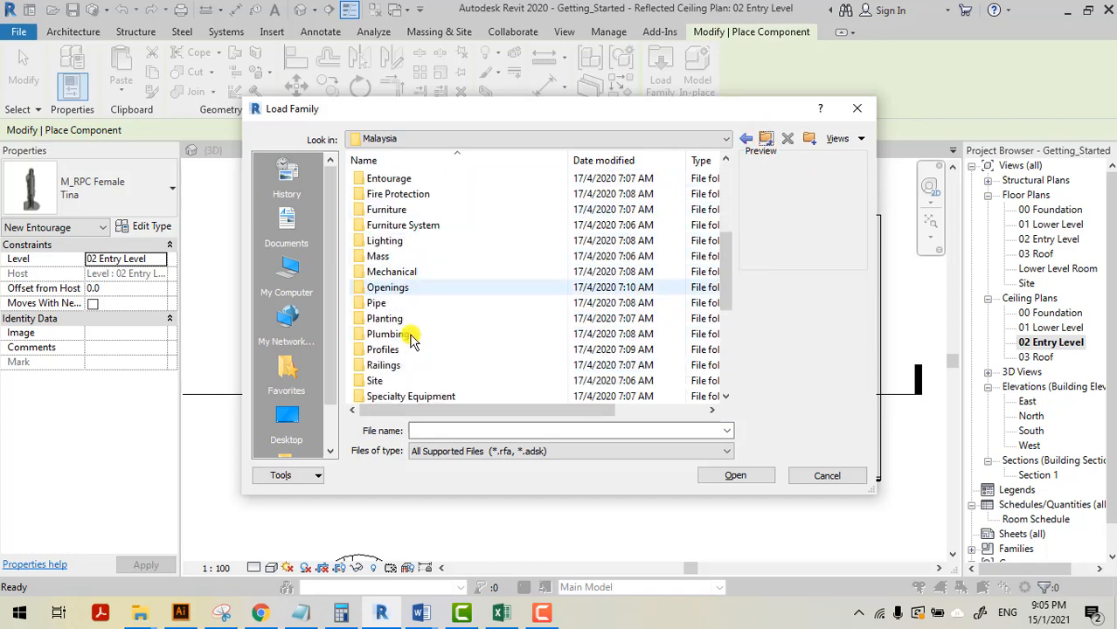
scroll(413, 346, down, 1)
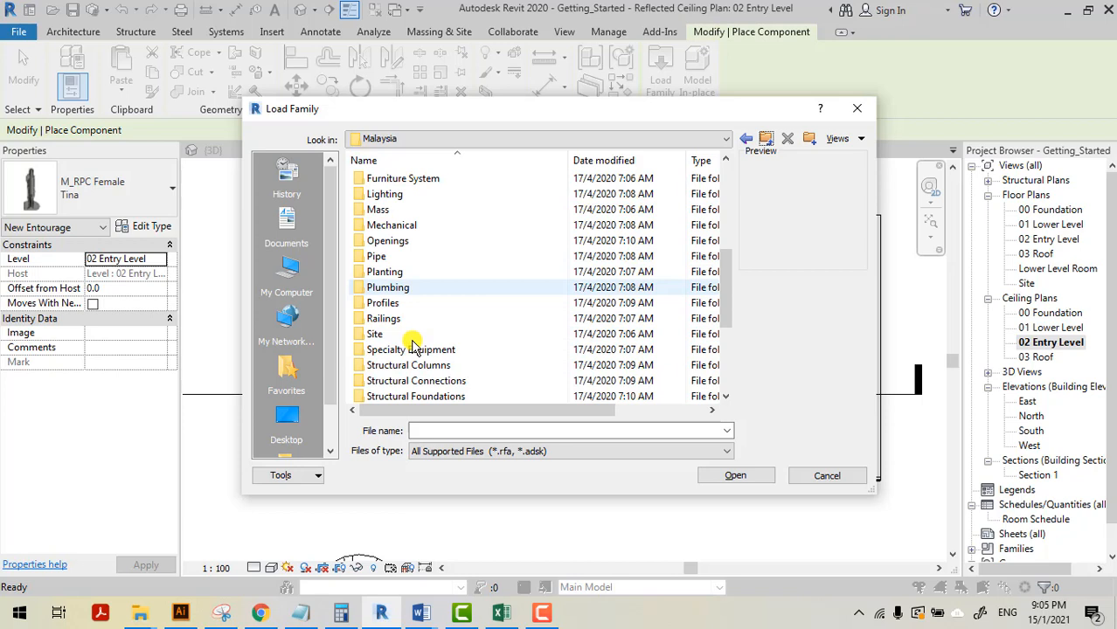
scroll(412, 343, up, 1)
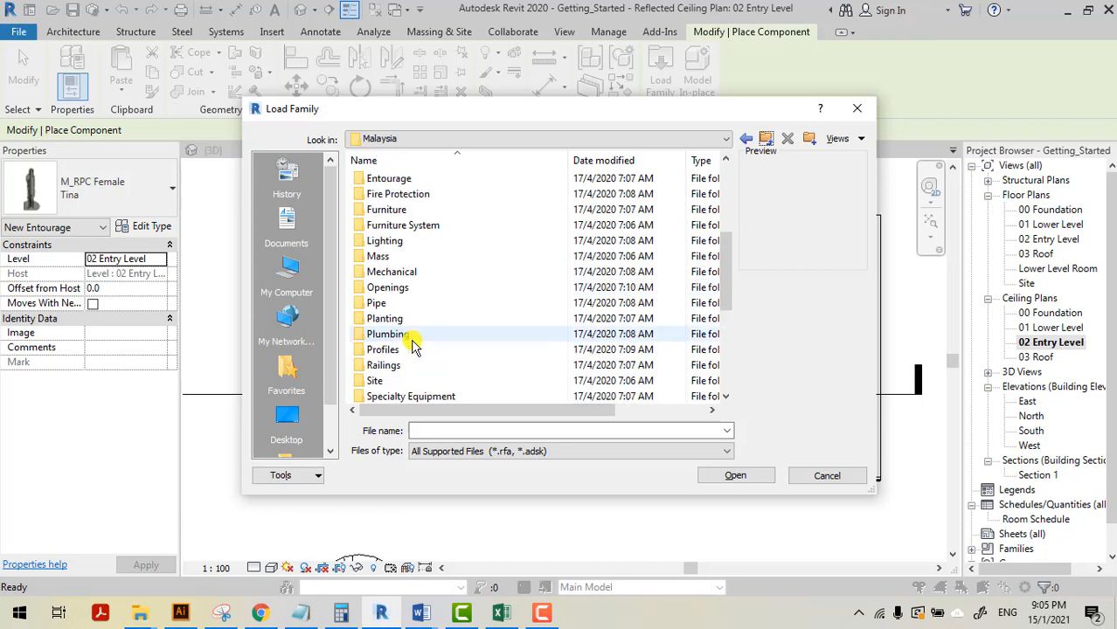
double_click(391, 248)
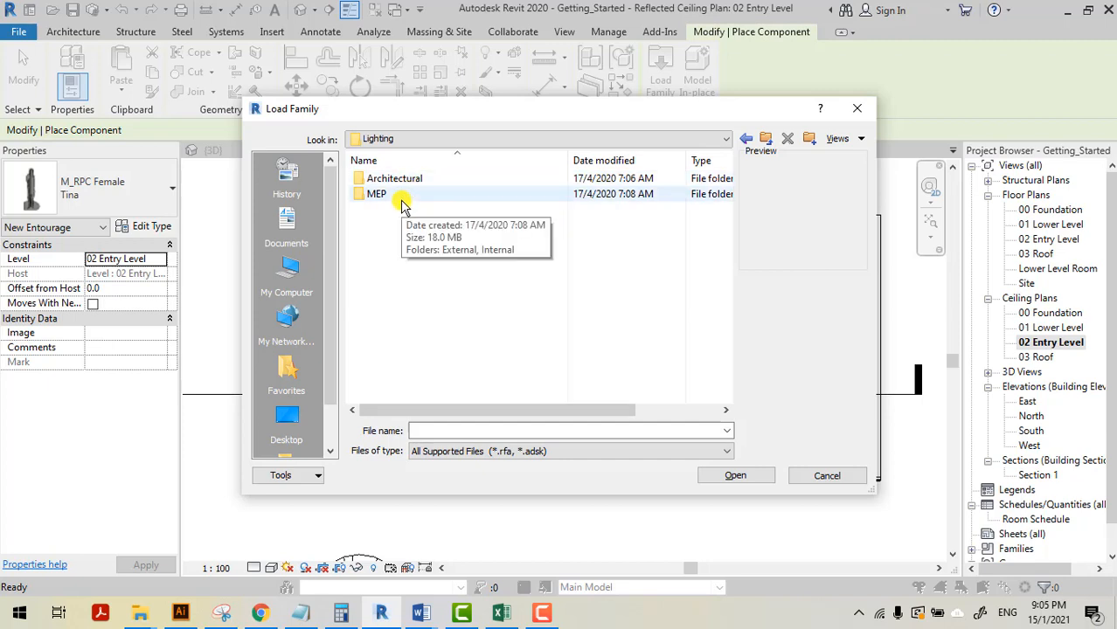
double_click(407, 178)
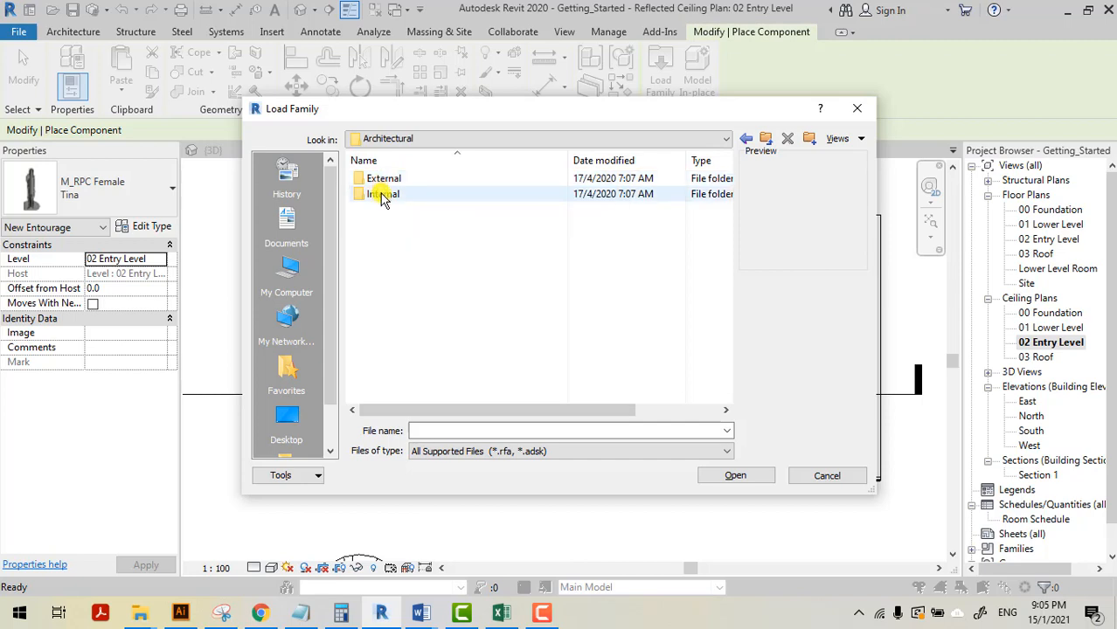
click(381, 194)
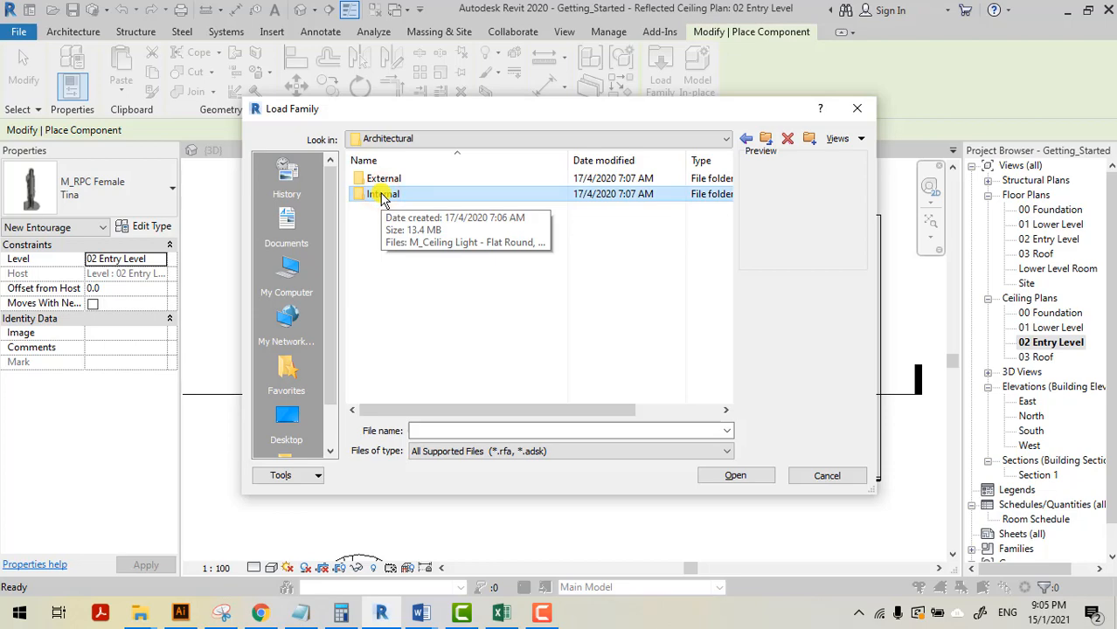
double_click(381, 194)
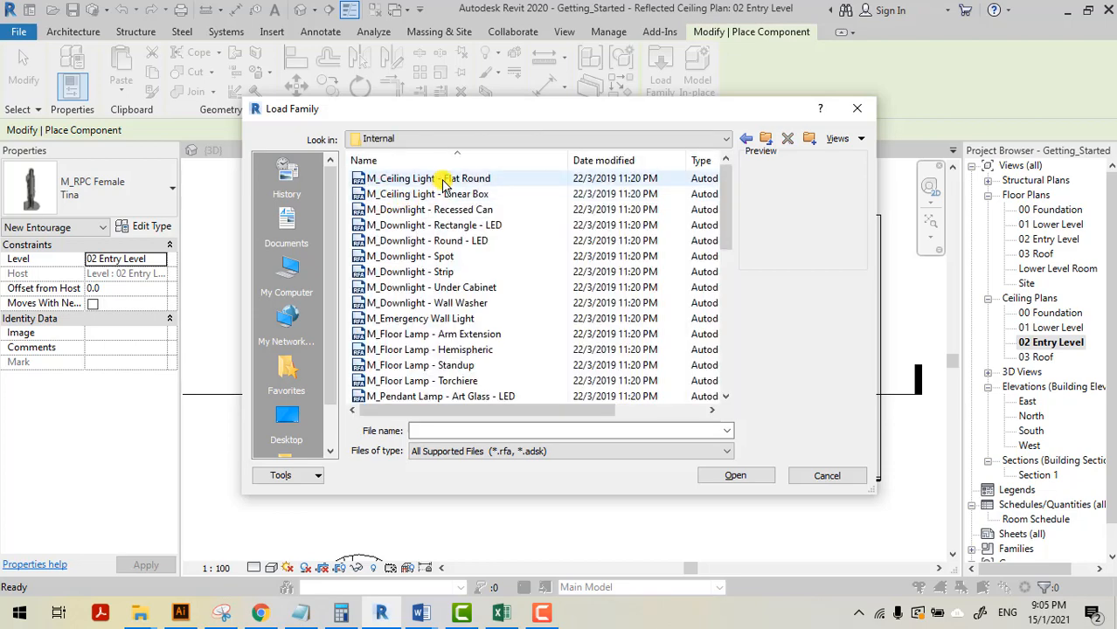
Examine the previews of the internal ceiling light and downlight families, from Flat Round through Under Cabinet.
click(442, 180)
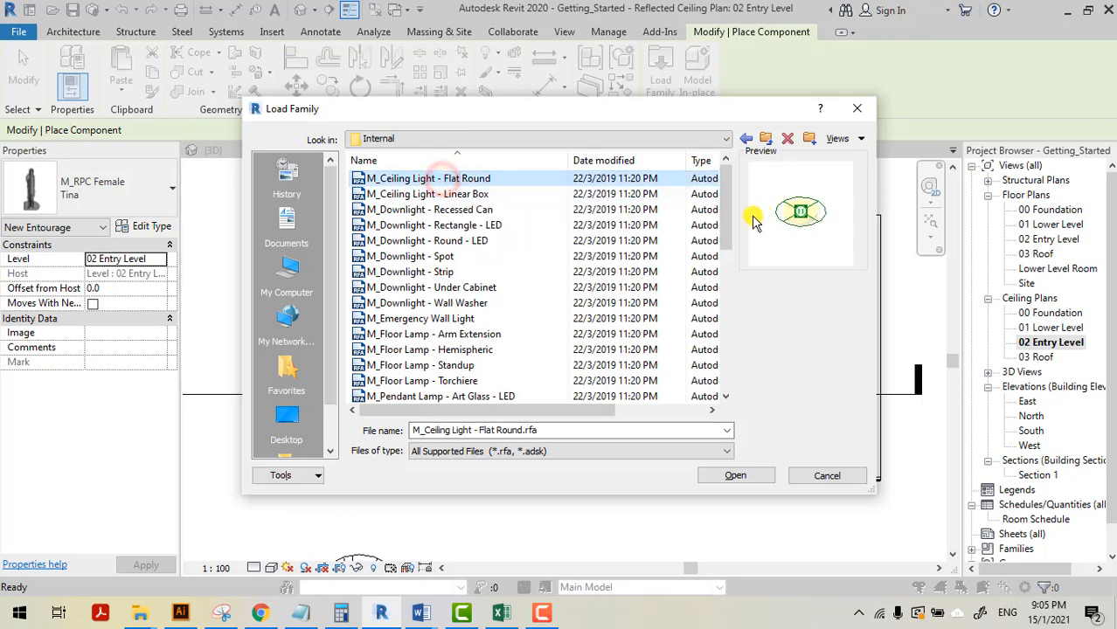
click(446, 194)
click(448, 210)
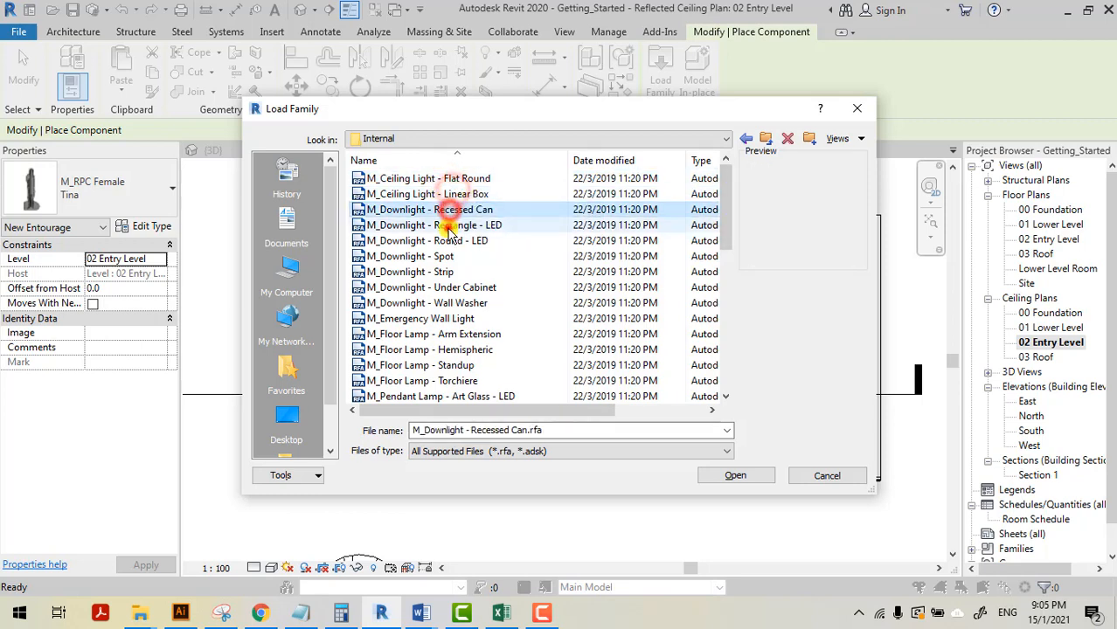
click(447, 225)
click(447, 241)
click(447, 257)
click(445, 272)
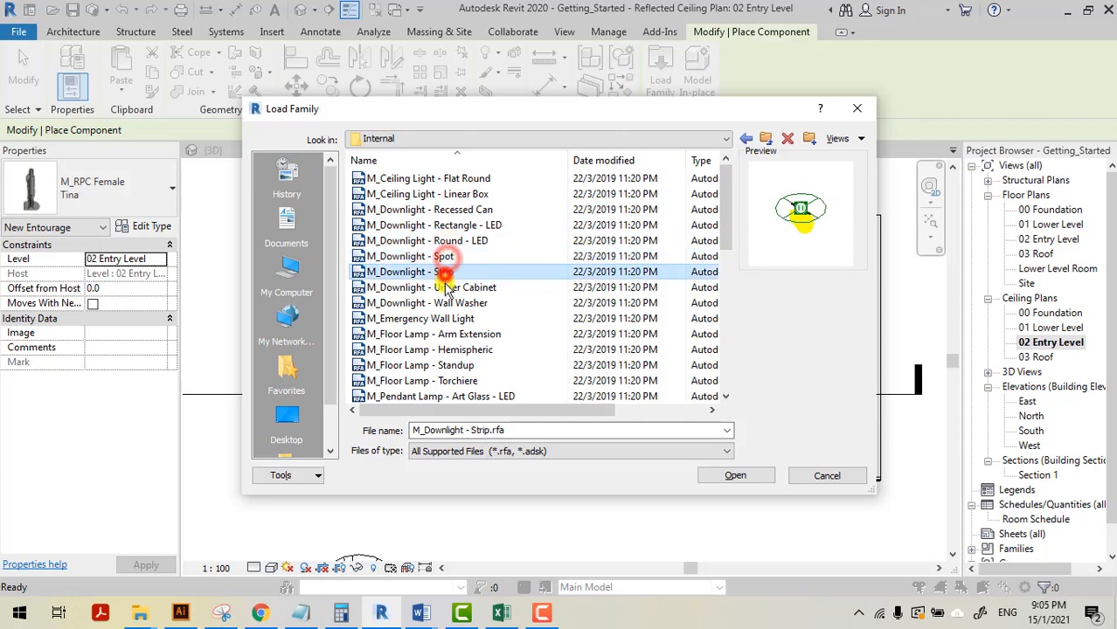
click(446, 287)
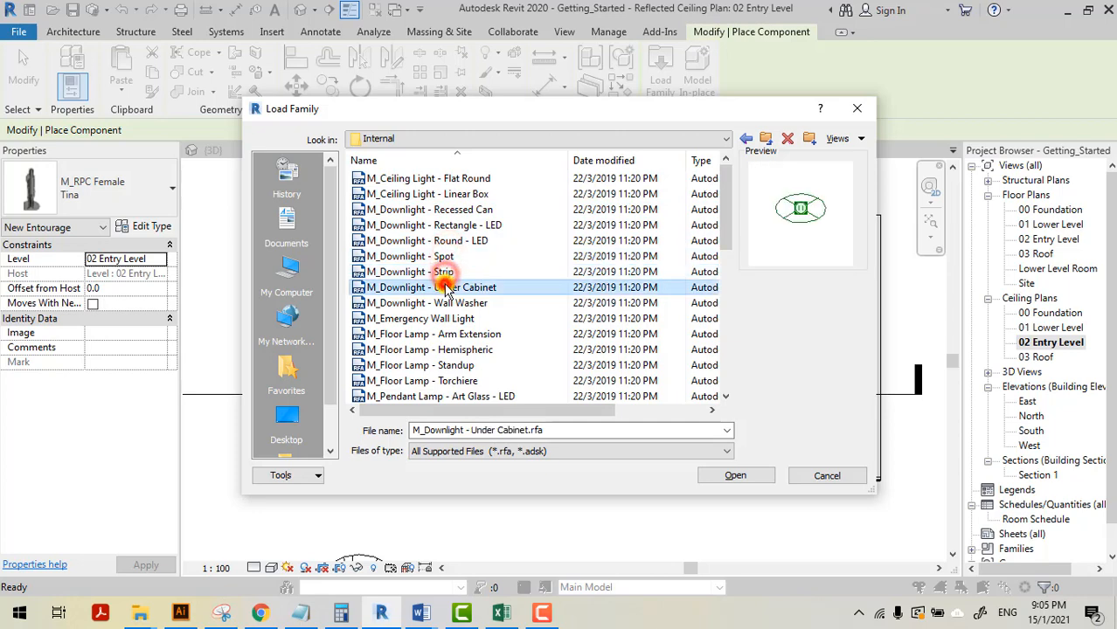
click(456, 180)
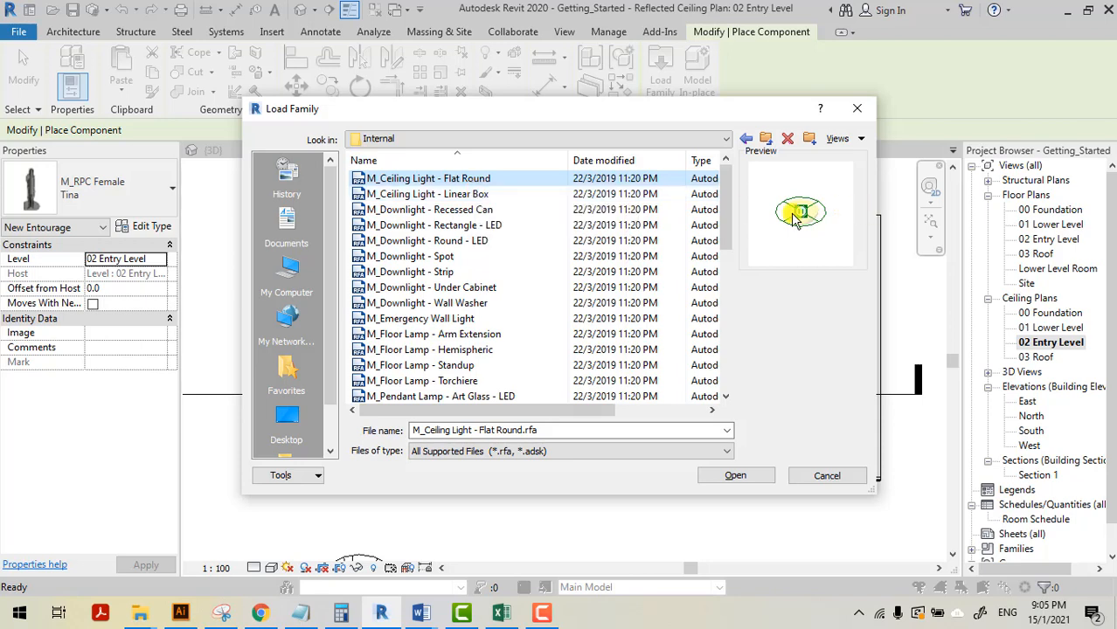
Load the M_Downlight - Round - LED family for placement after comparing it with the rectangular LED downlight.
click(480, 229)
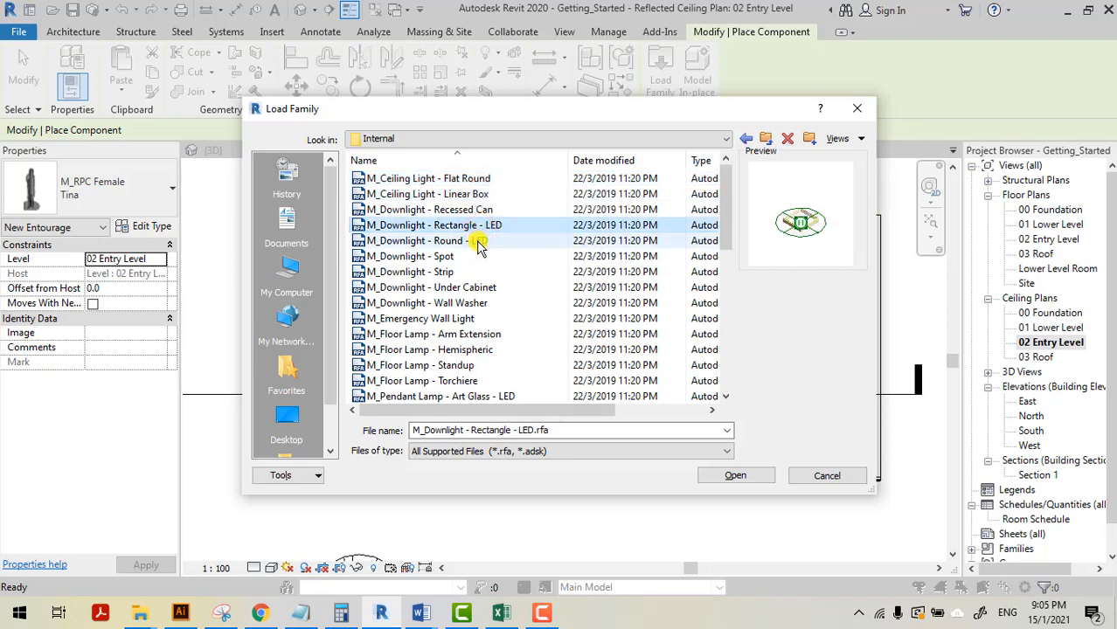
click(478, 245)
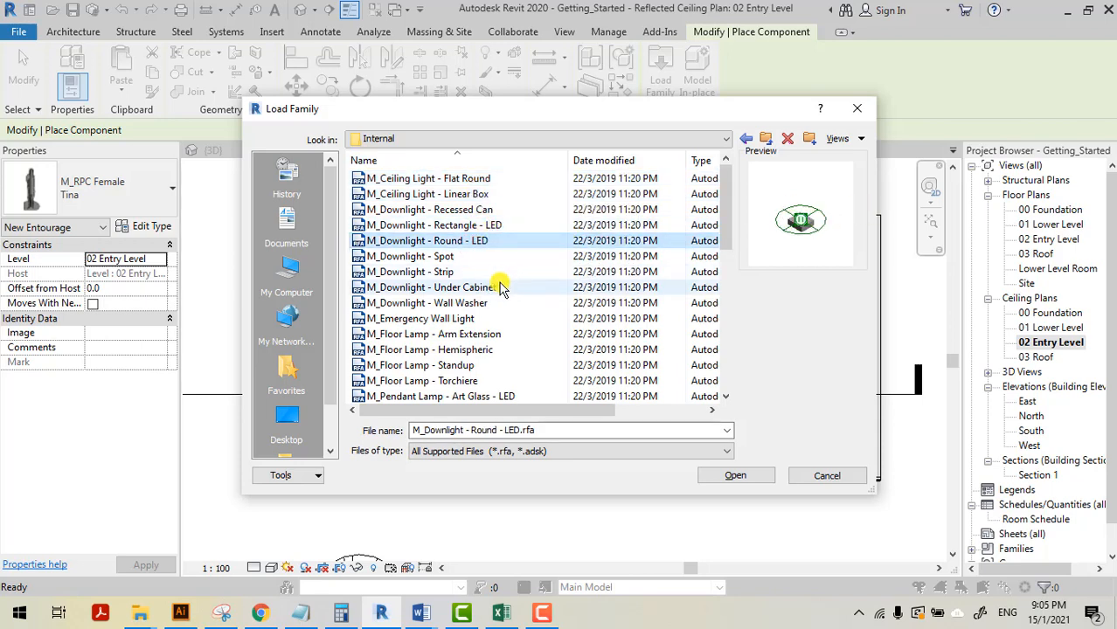
click(749, 477)
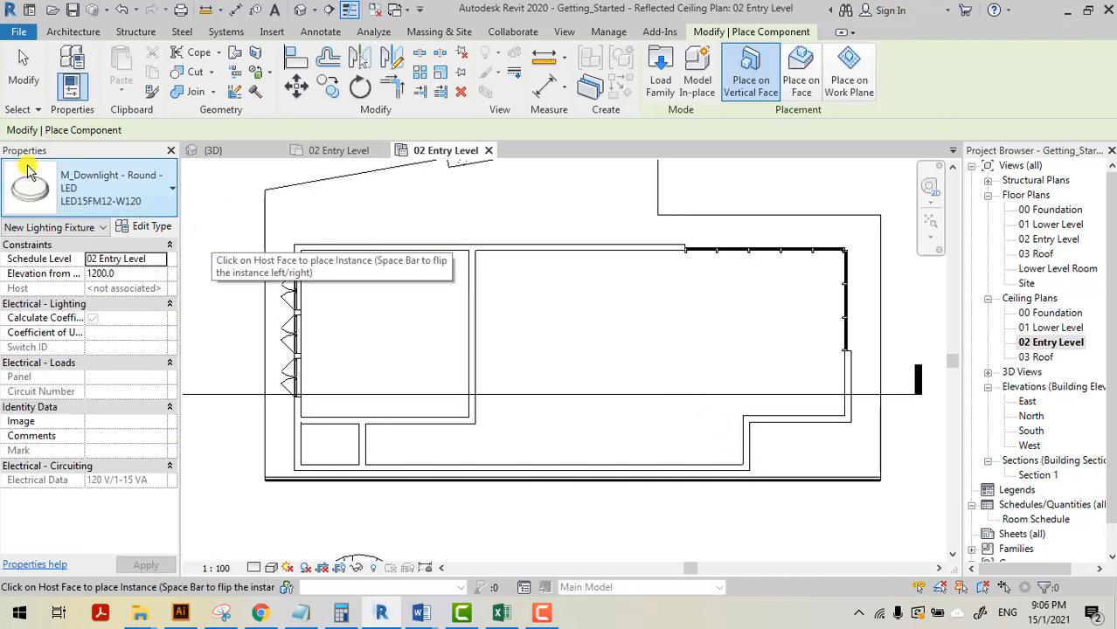
Place one M_Downlight - Round - LED of type LED15FMM9-W120 on the large room's ceiling face, near the room's upper-left corner.
click(172, 189)
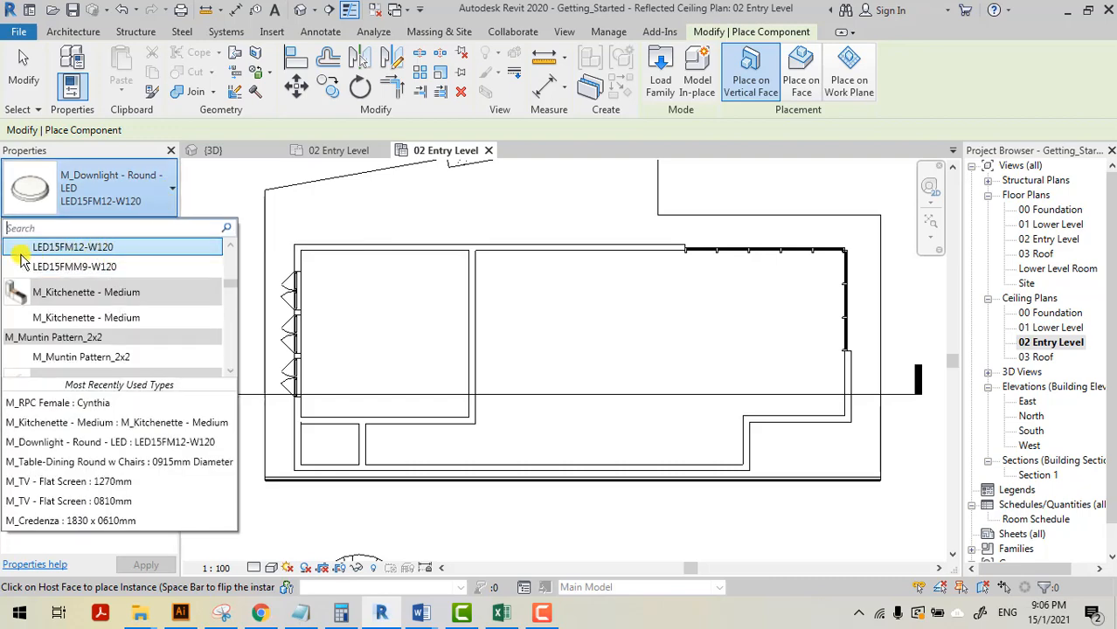
mouse_move(75, 252)
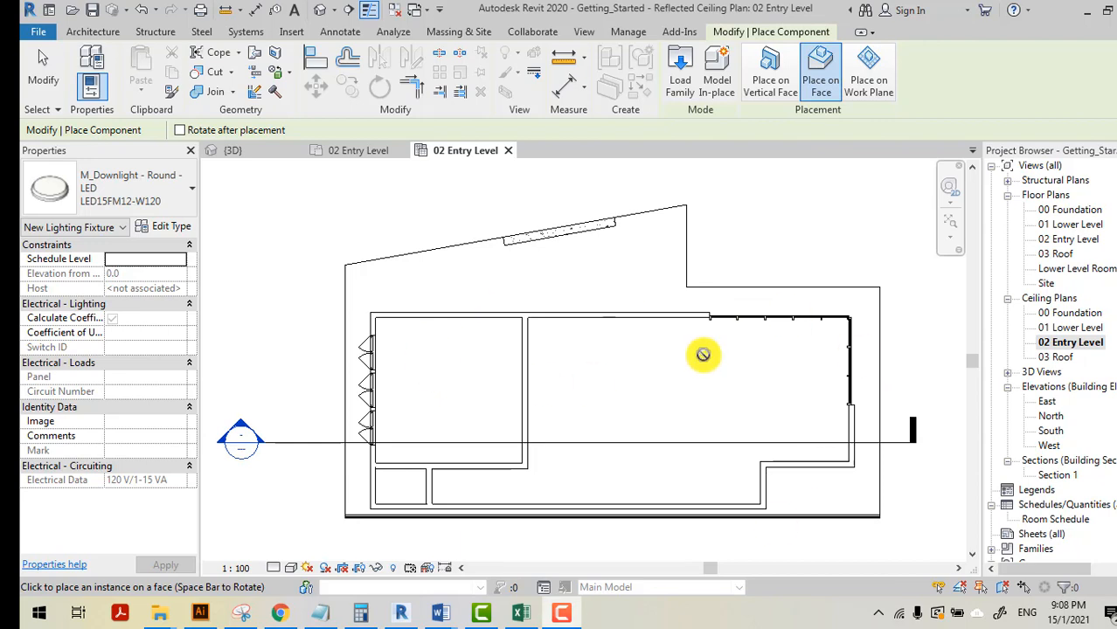
scroll(907, 389, down, 1)
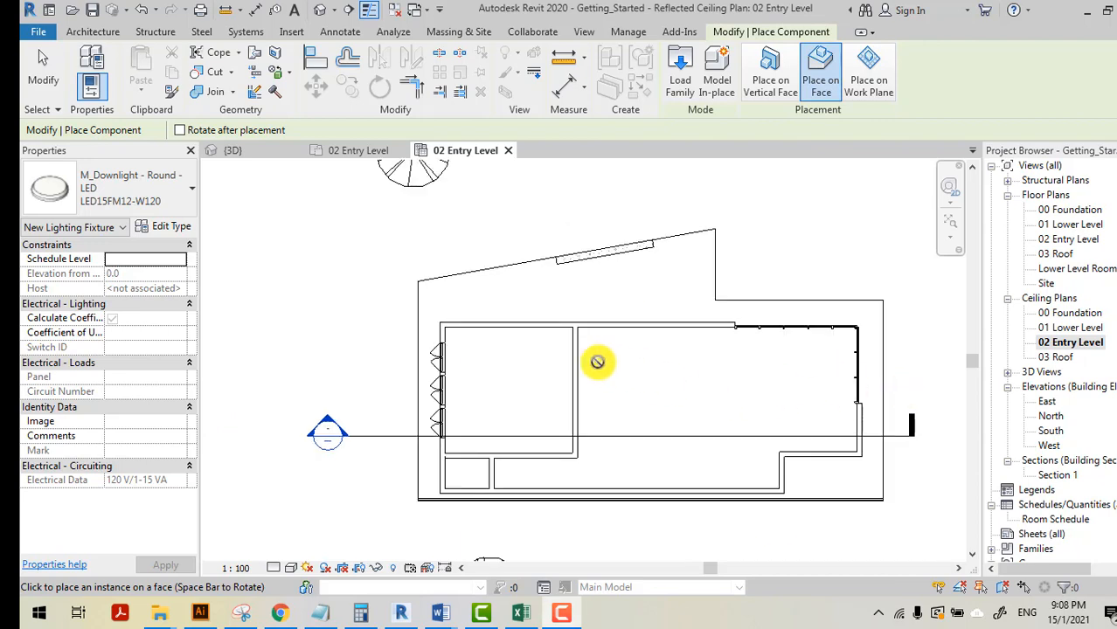
scroll(574, 356, up, 1)
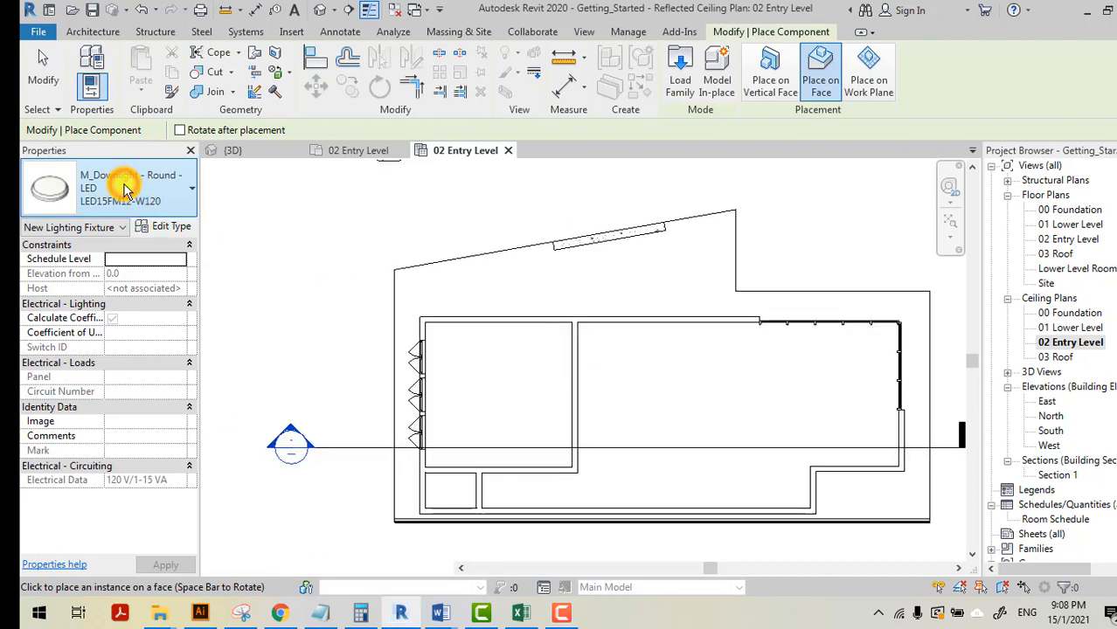
click(192, 188)
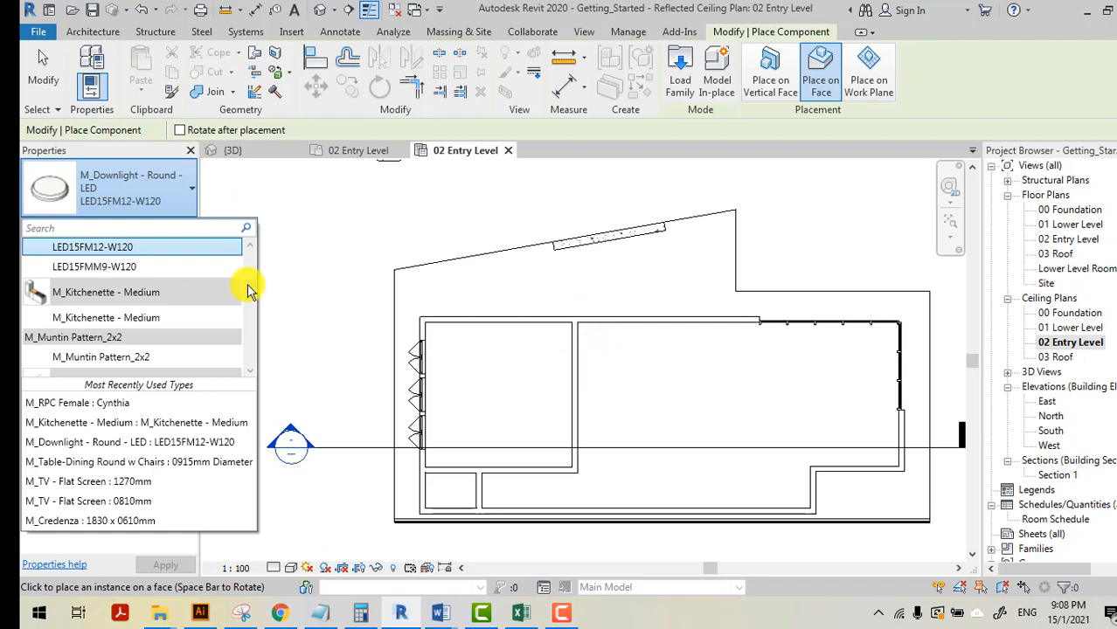
click(170, 269)
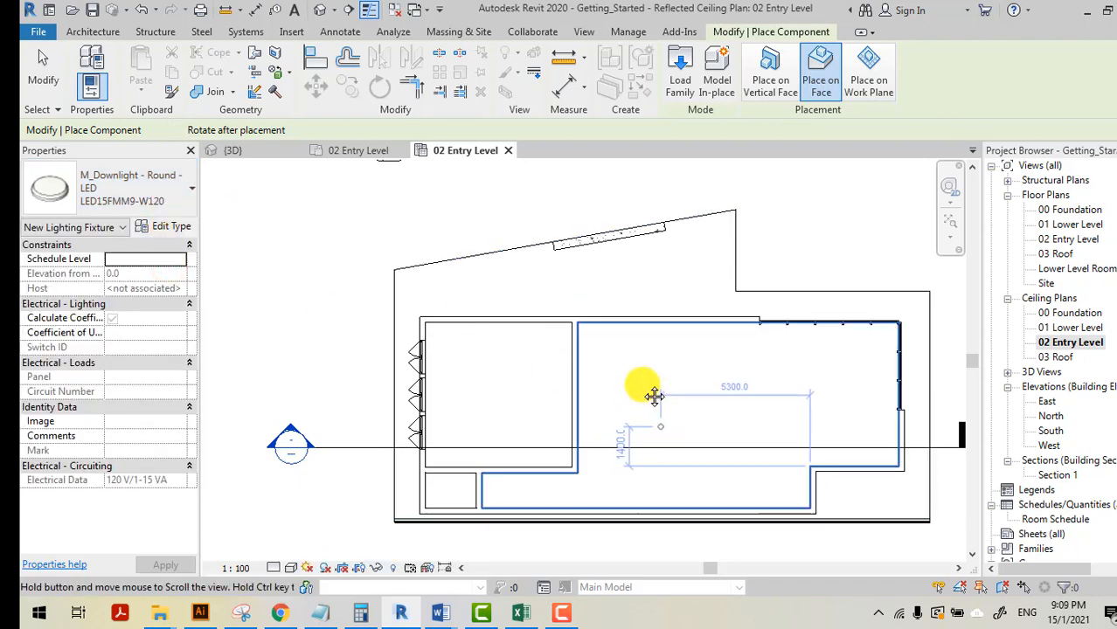
middle_drag(674, 441, 651, 393)
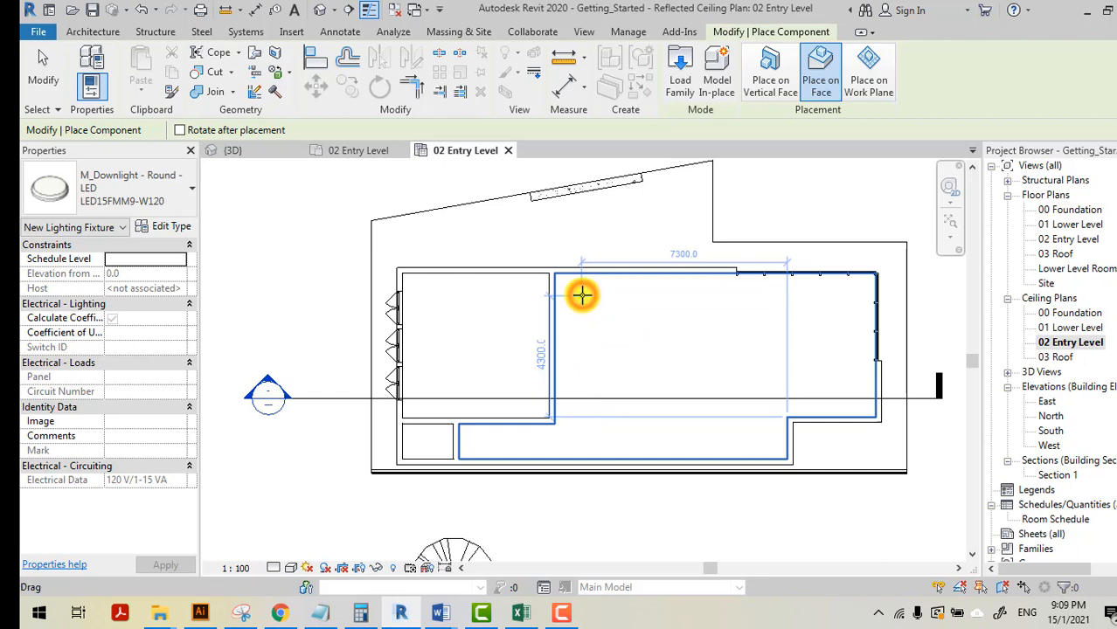
click(582, 295)
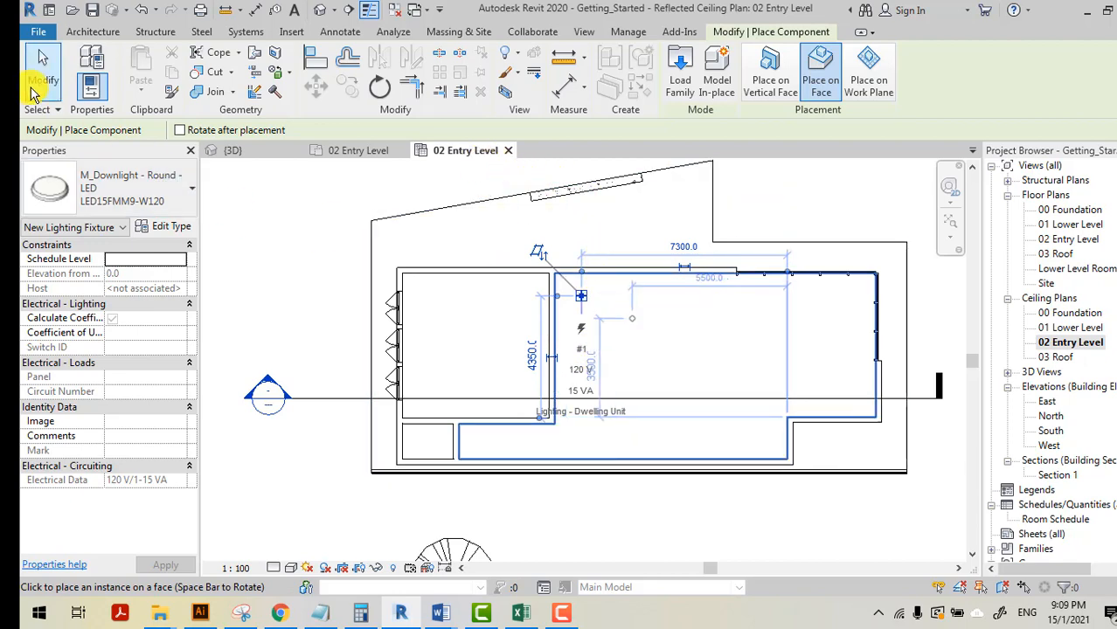
click(39, 65)
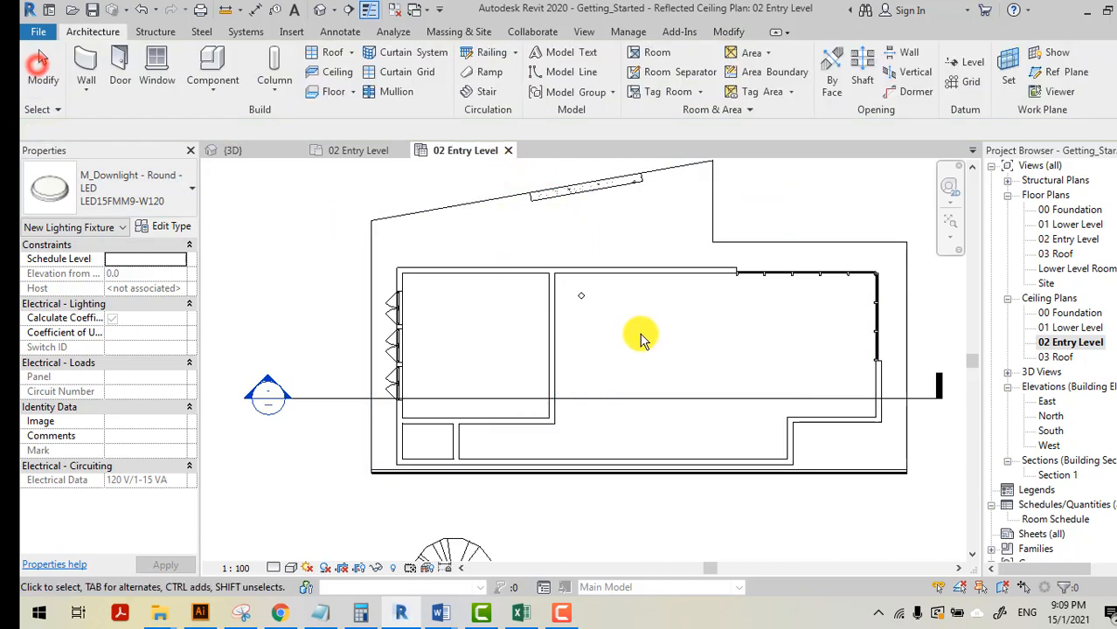
Array the downlight linearly as 4 grouped items, with the last one about 9300 horizontally to the right along the upper wall.
click(584, 301)
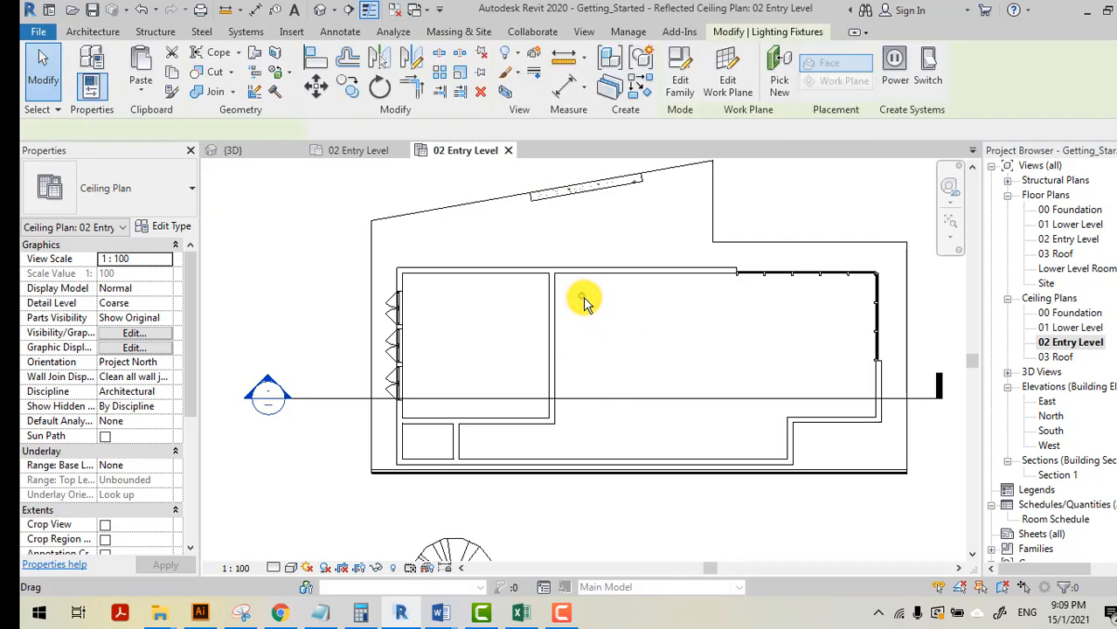
click(437, 75)
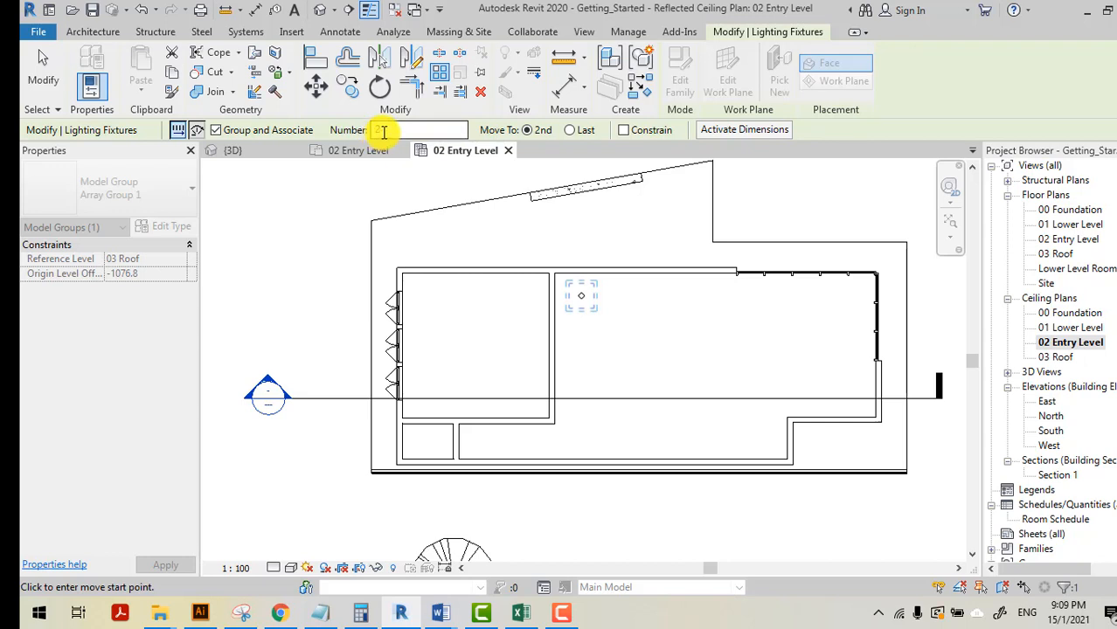
double_click(383, 130)
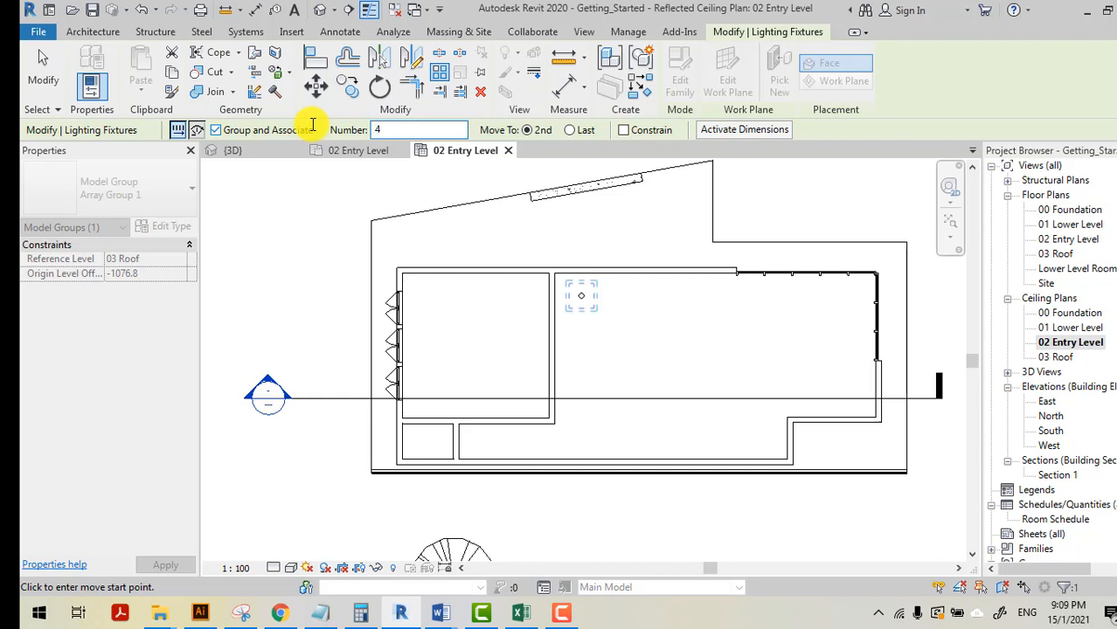
click(569, 130)
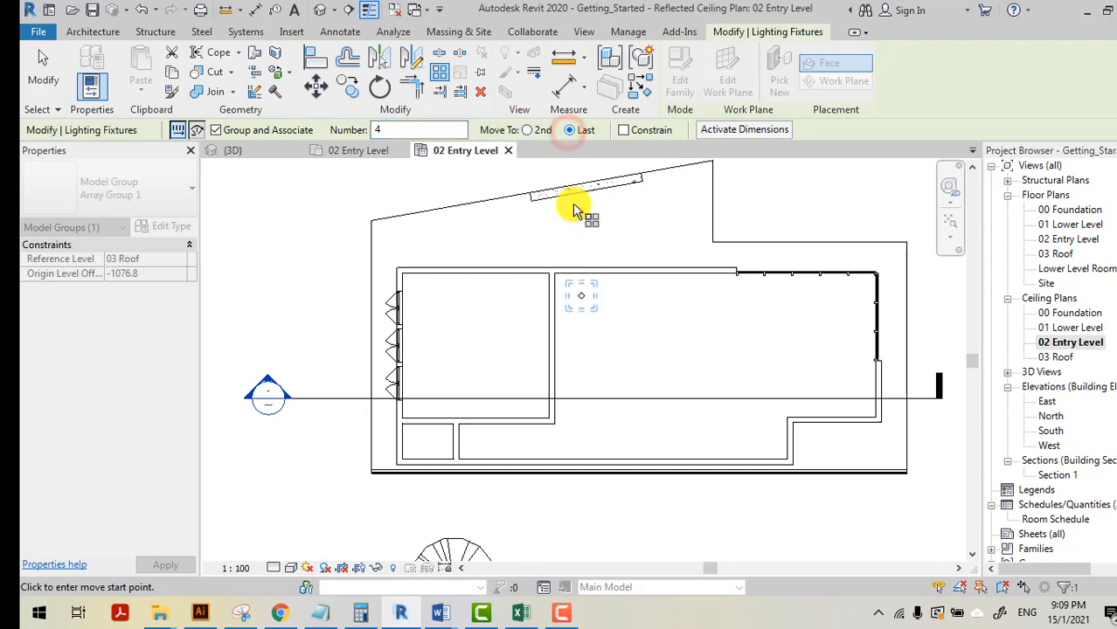
click(584, 299)
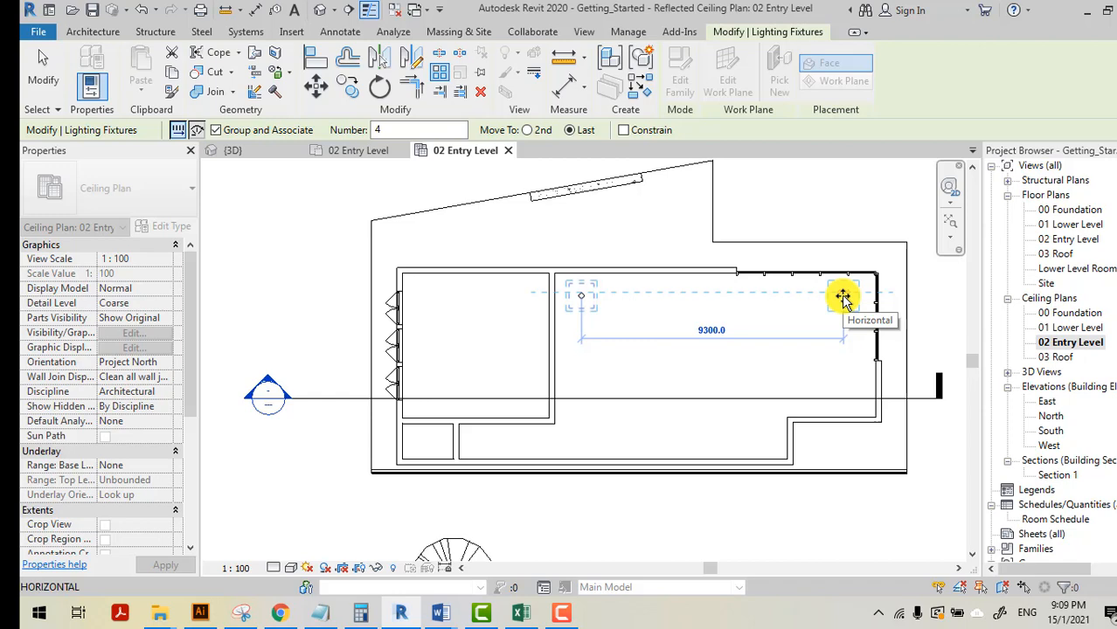
click(843, 299)
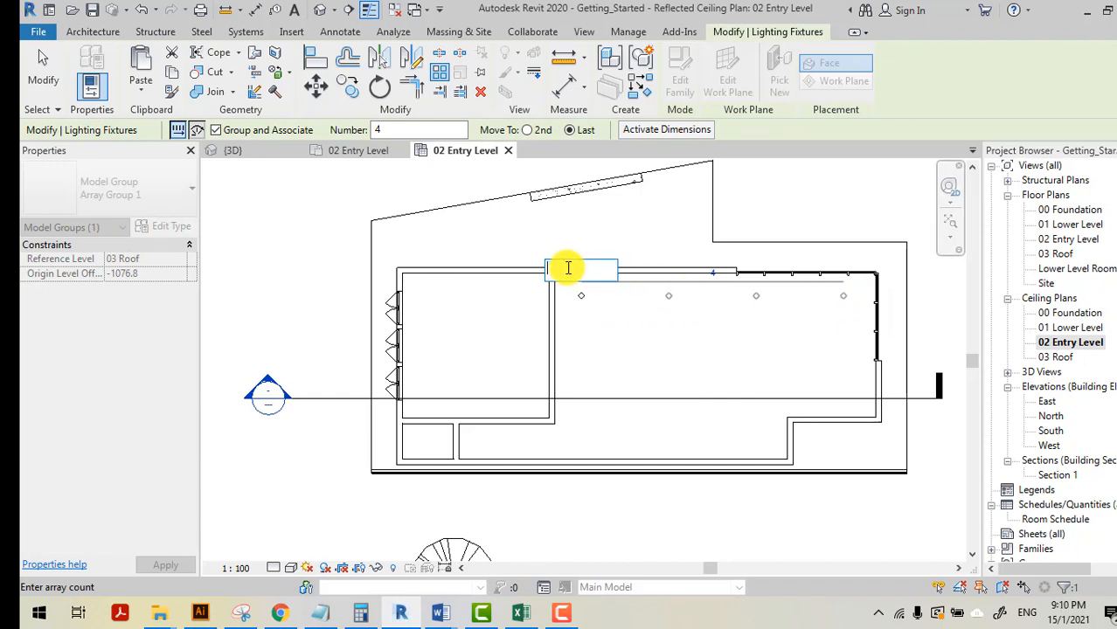
Set the downlight array count to 5 and finish with the array deselected.
text(5)
key(Return)
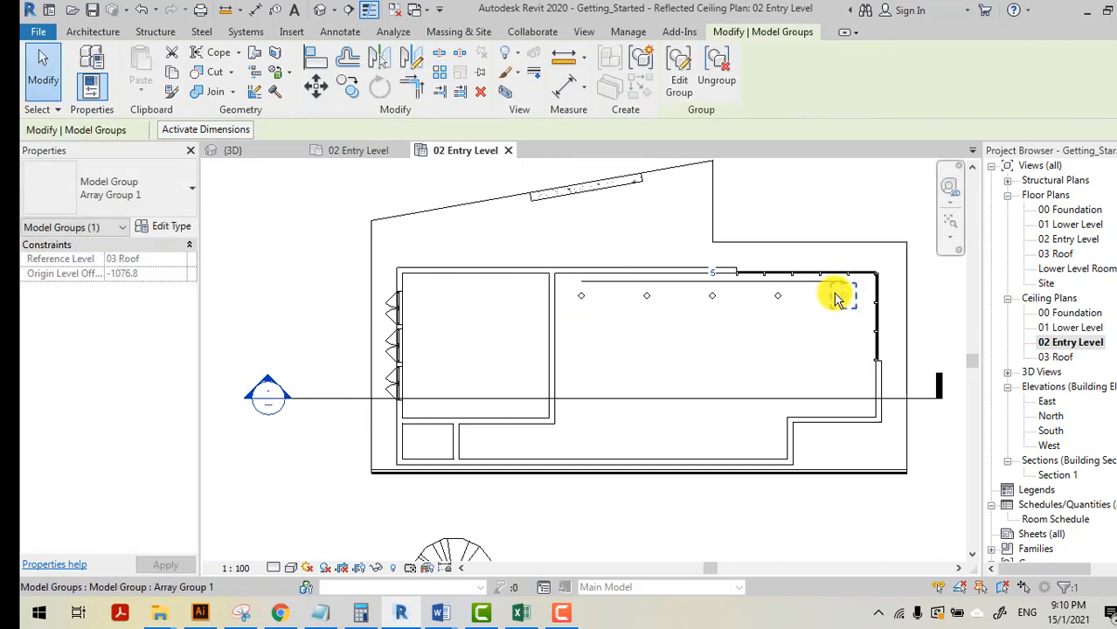
click(811, 285)
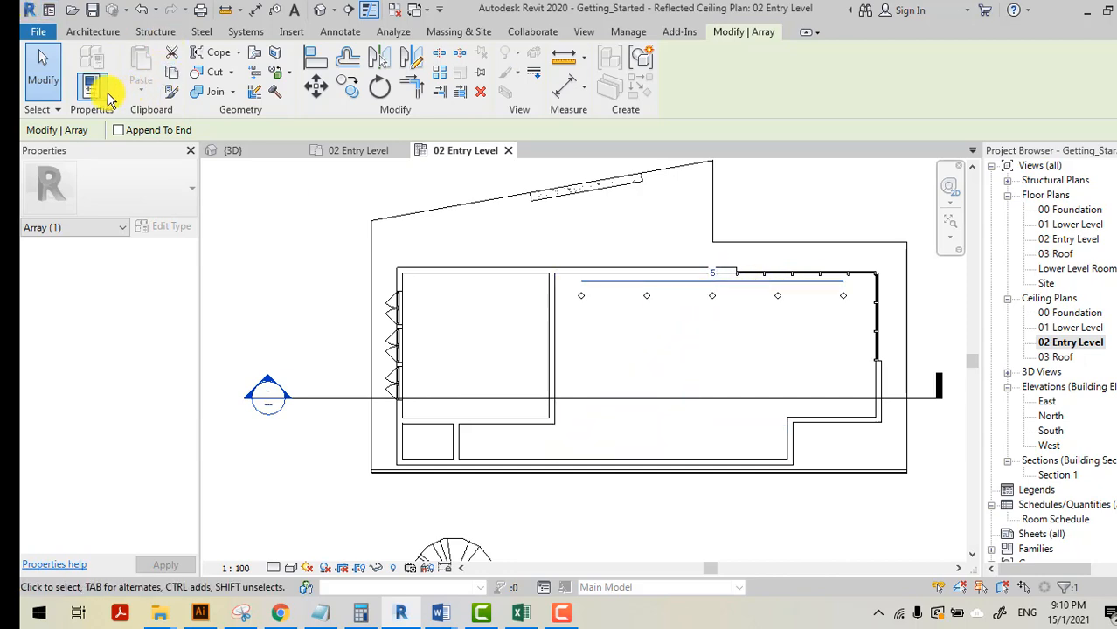
click(43, 74)
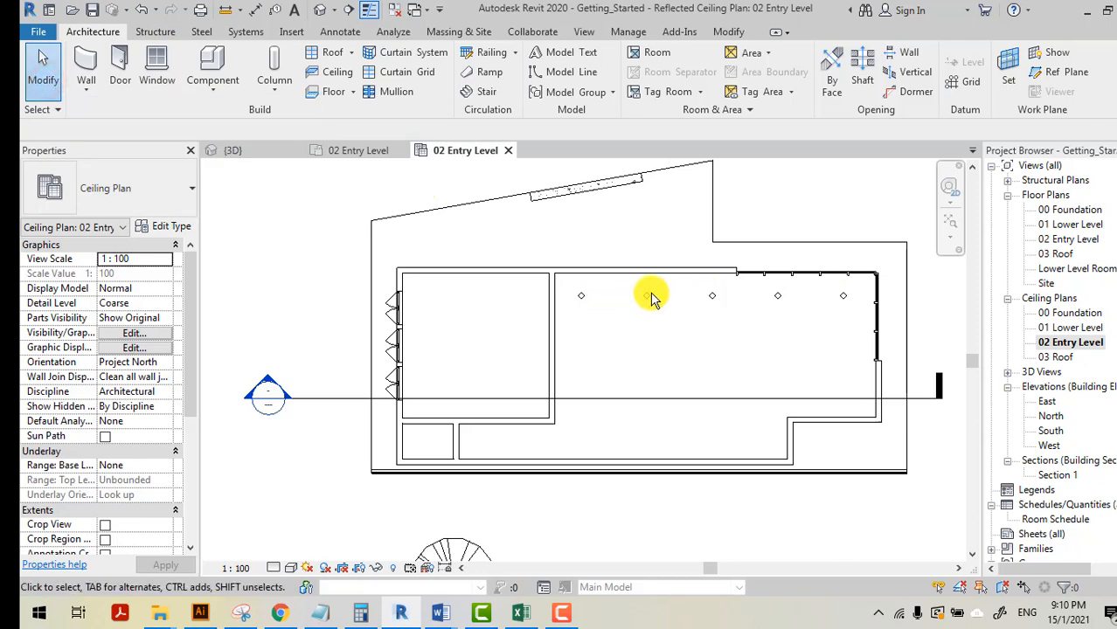
Array the upper row of five downlights linearly as 3 grouped rows, placing the last row near the large room's lower wall.
click(585, 302)
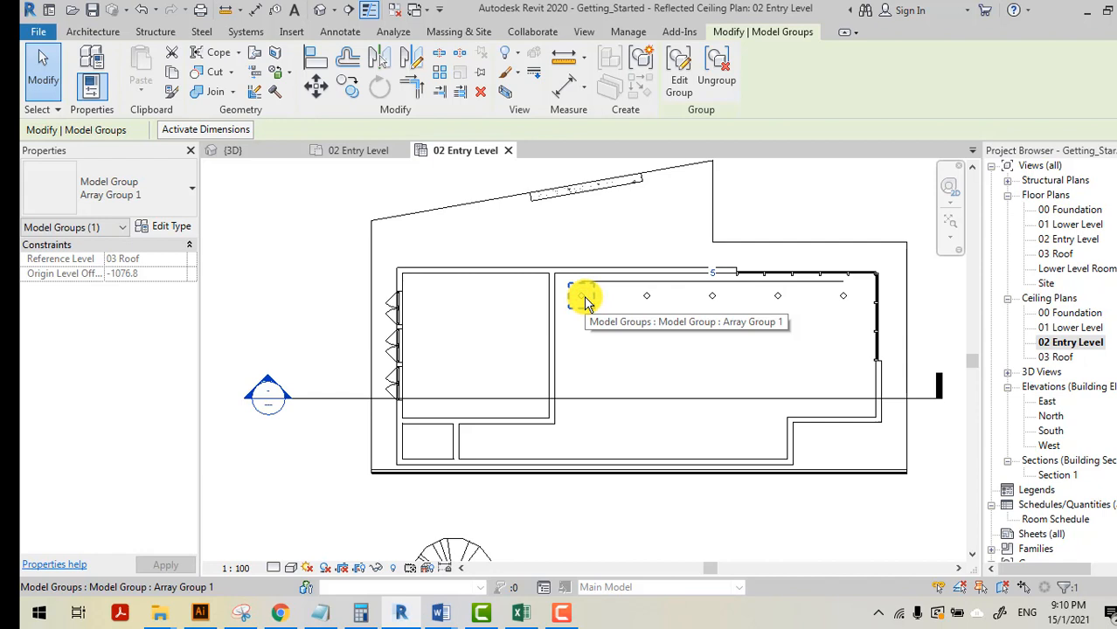
ctrl+click(647, 301)
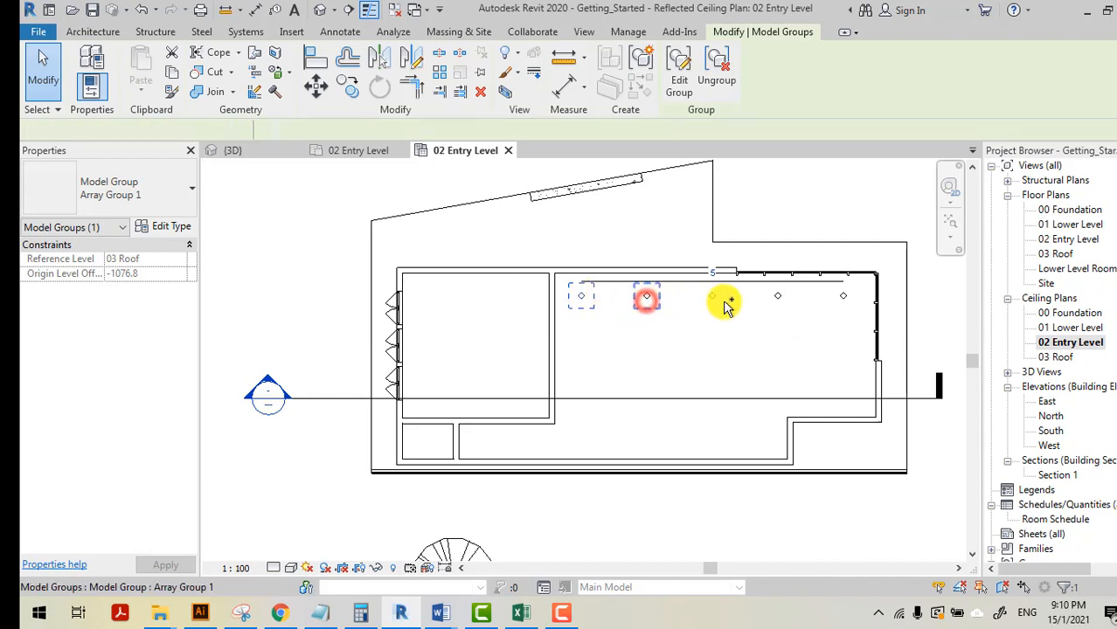
ctrl+click(712, 297)
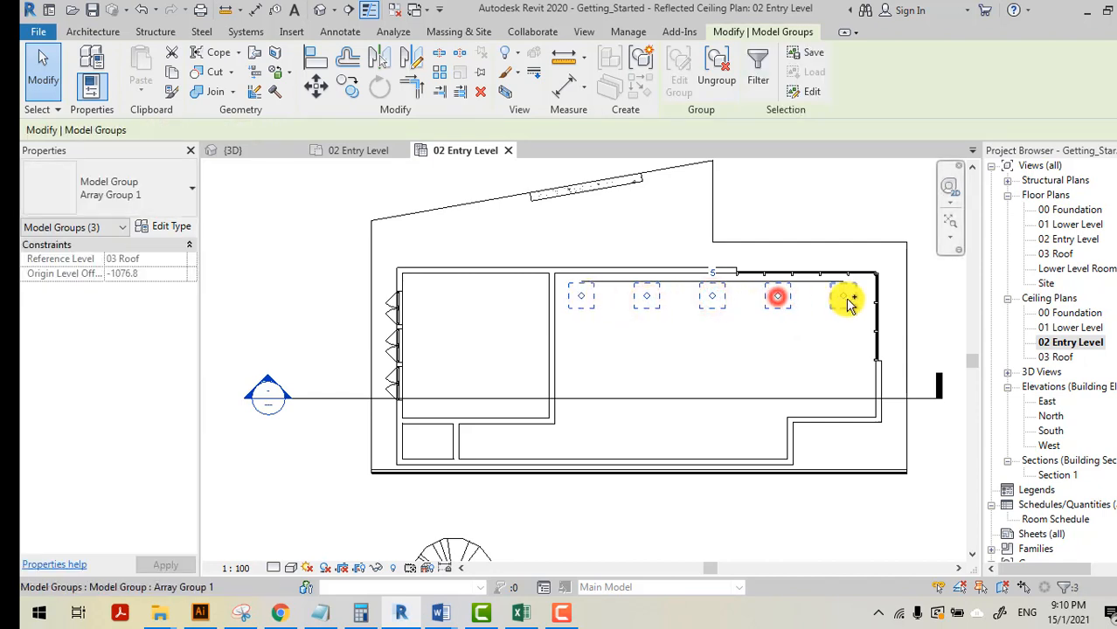
ctrl+click(778, 297)
ctrl+click(843, 297)
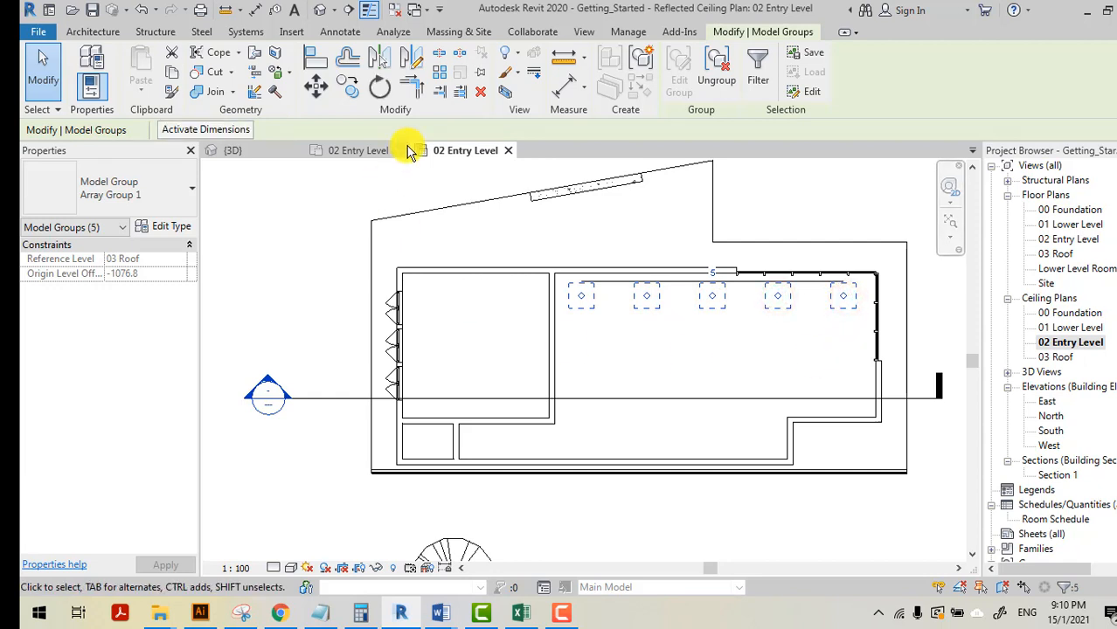
click(443, 74)
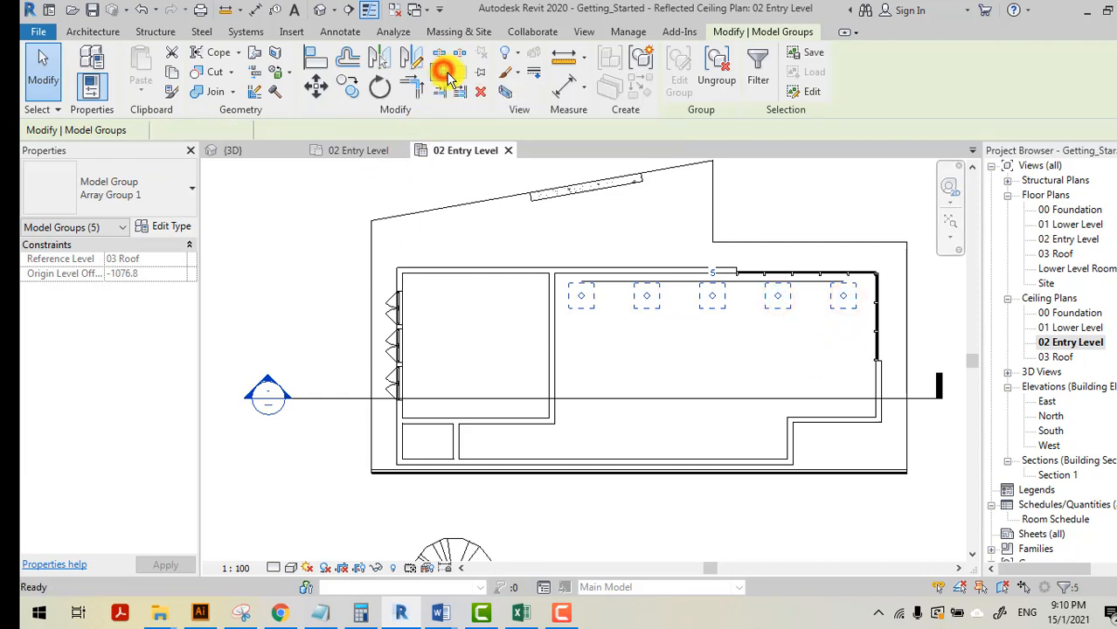
click(581, 298)
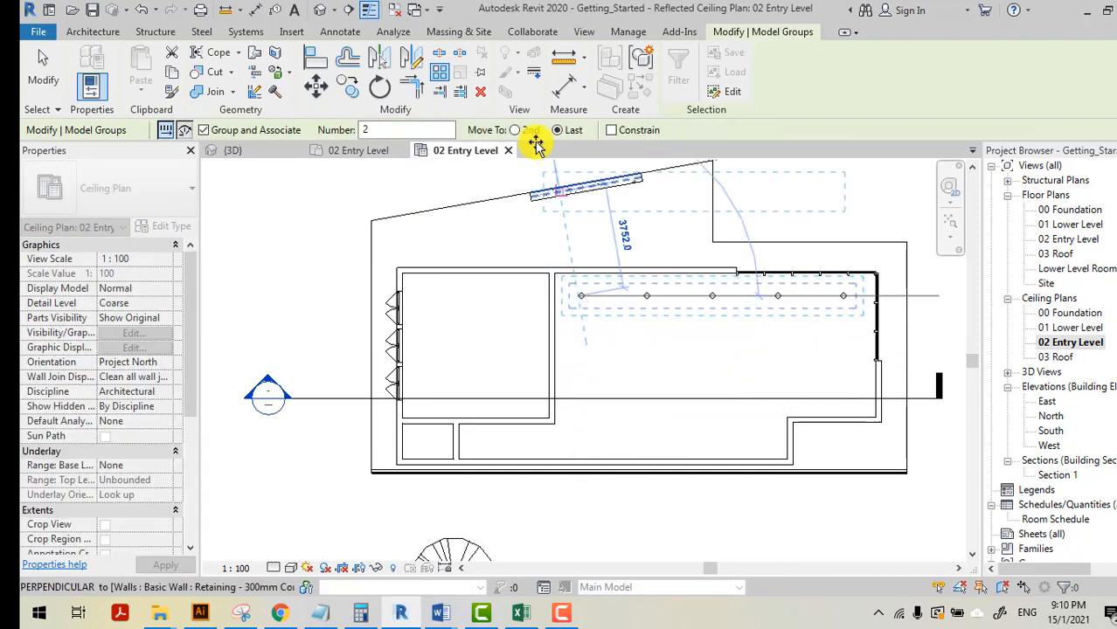
double_click(425, 129)
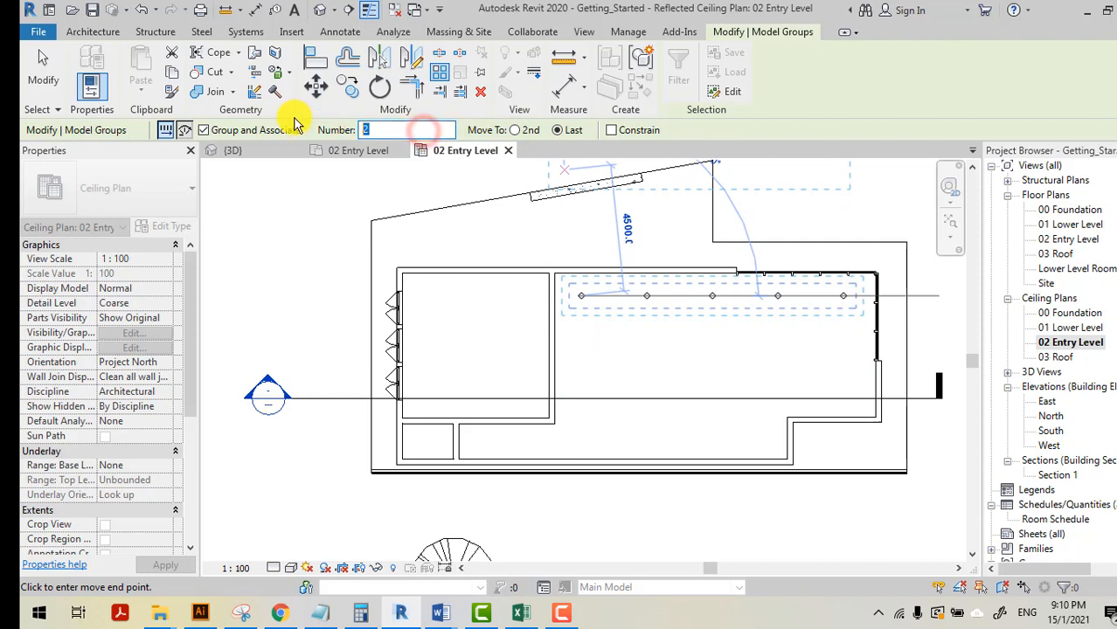
text(3)
click(557, 129)
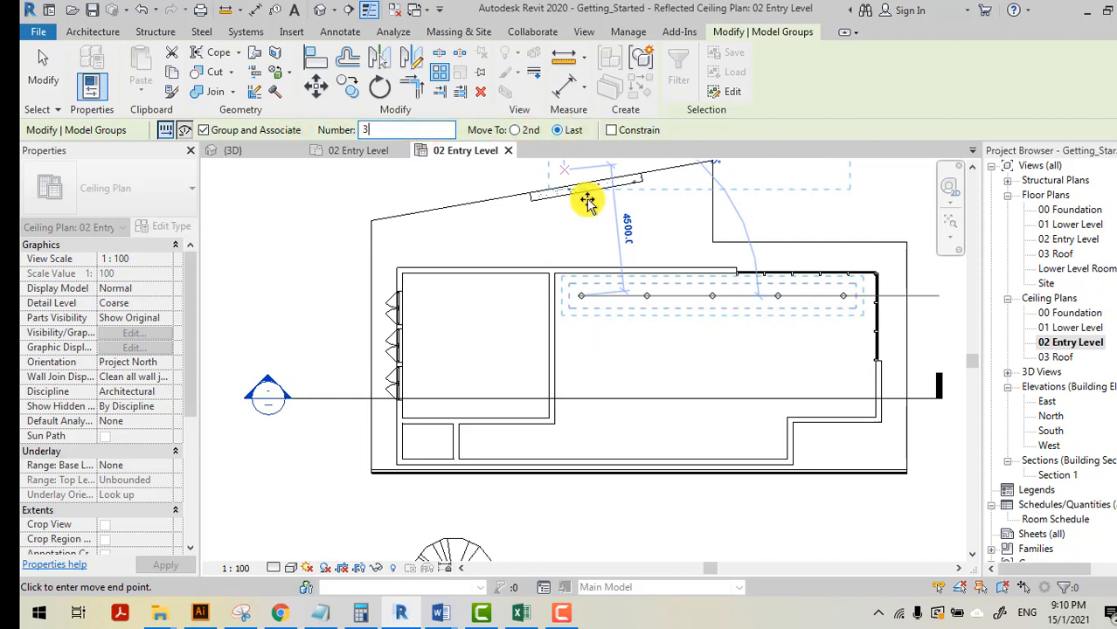
click(573, 400)
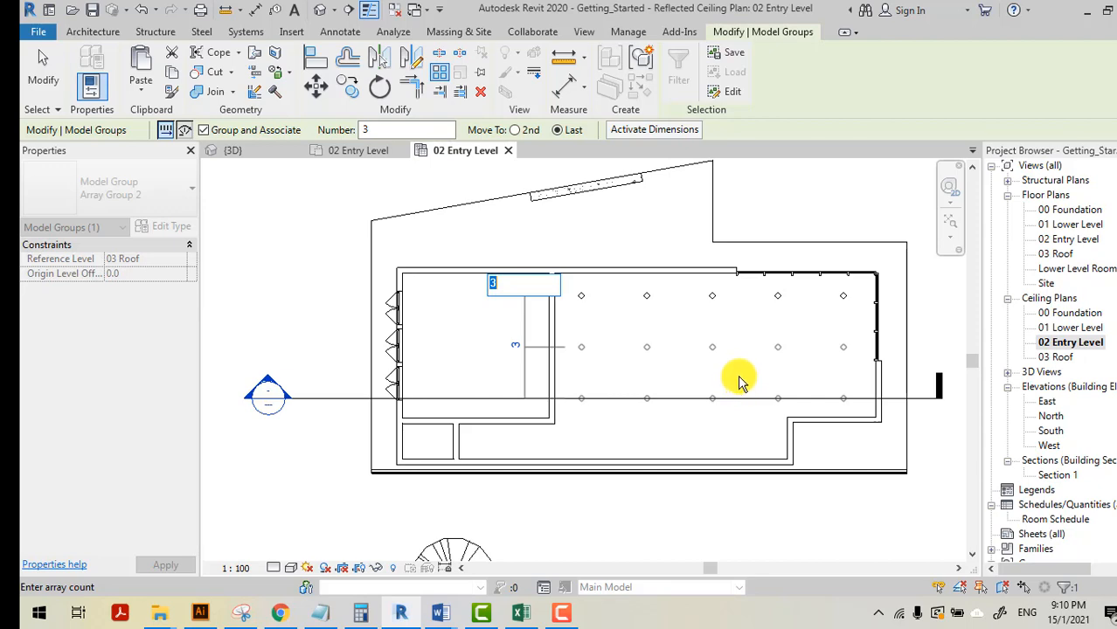
click(48, 81)
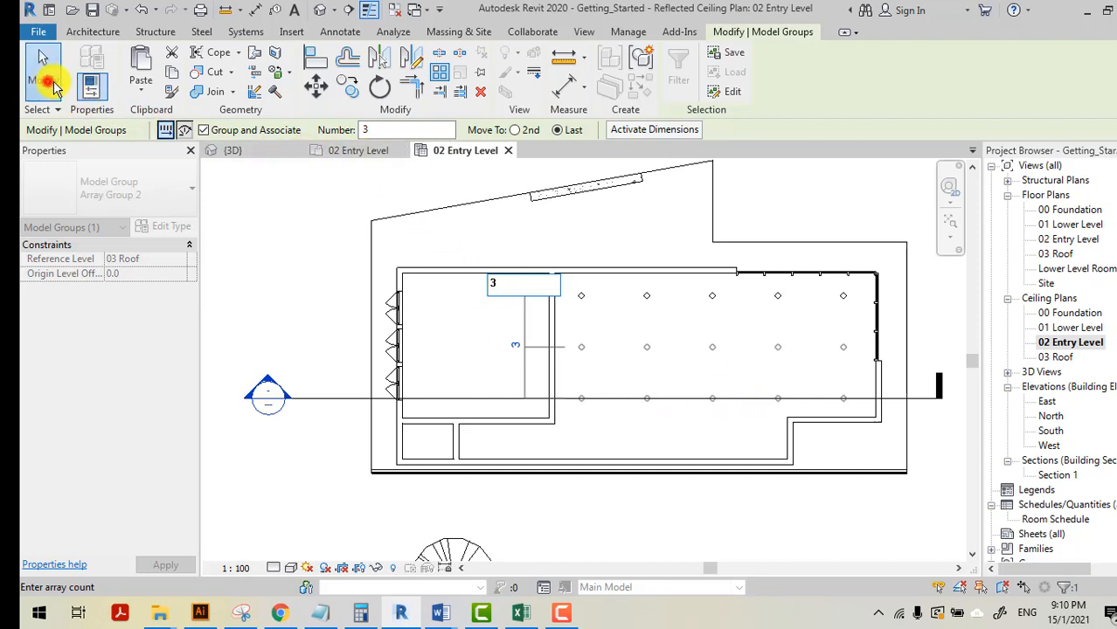
click(579, 399)
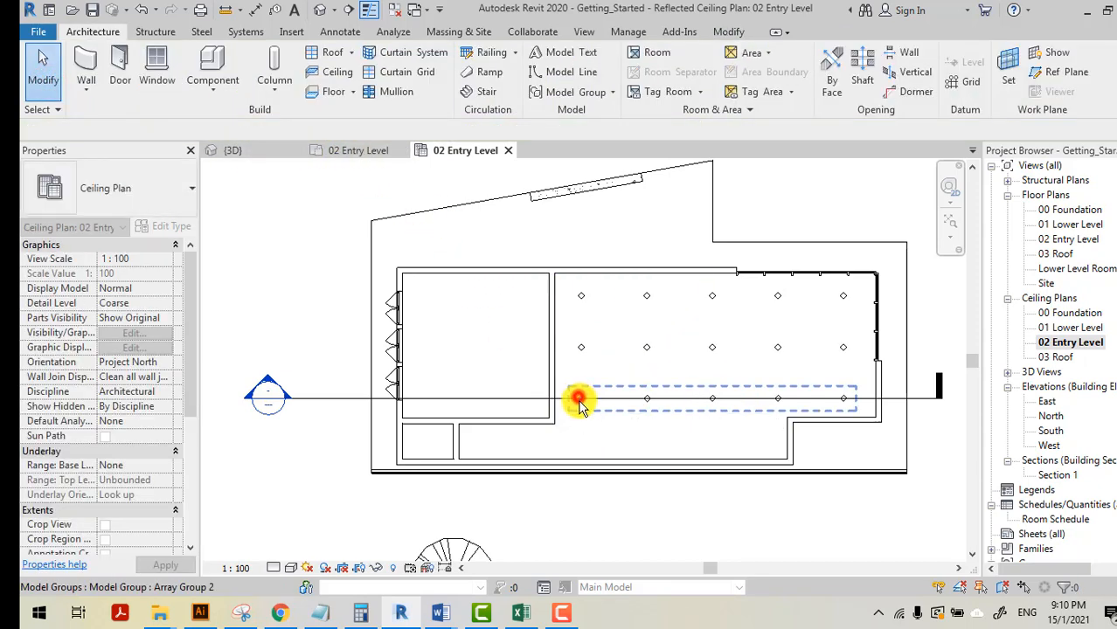
click(841, 520)
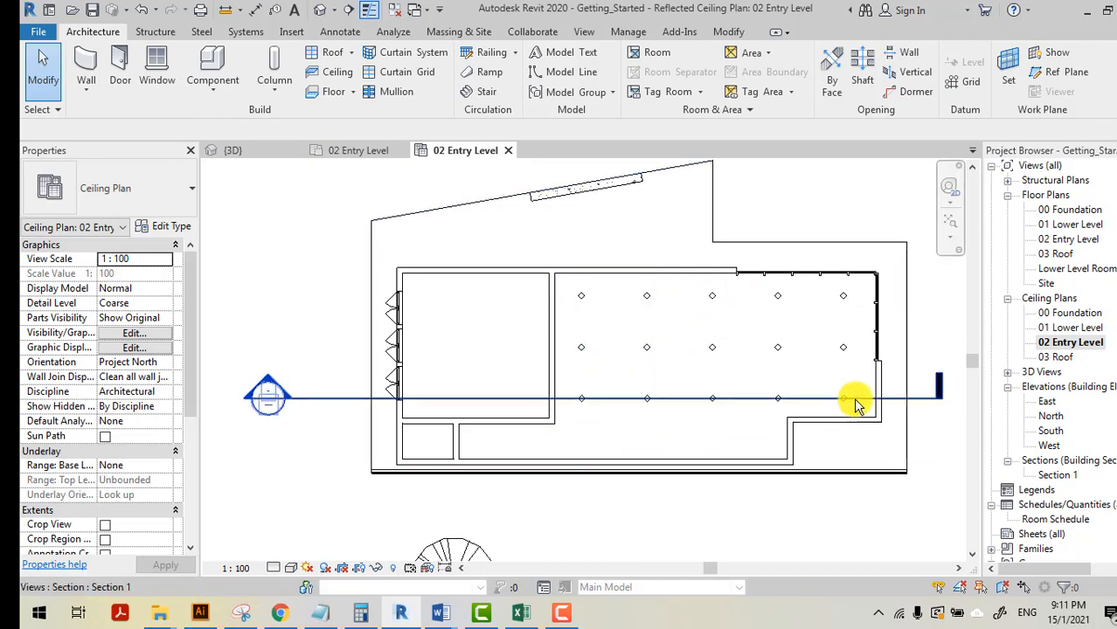
Open the default 3D view and enable the section box around the house and site.
scroll(713, 402, up, 1)
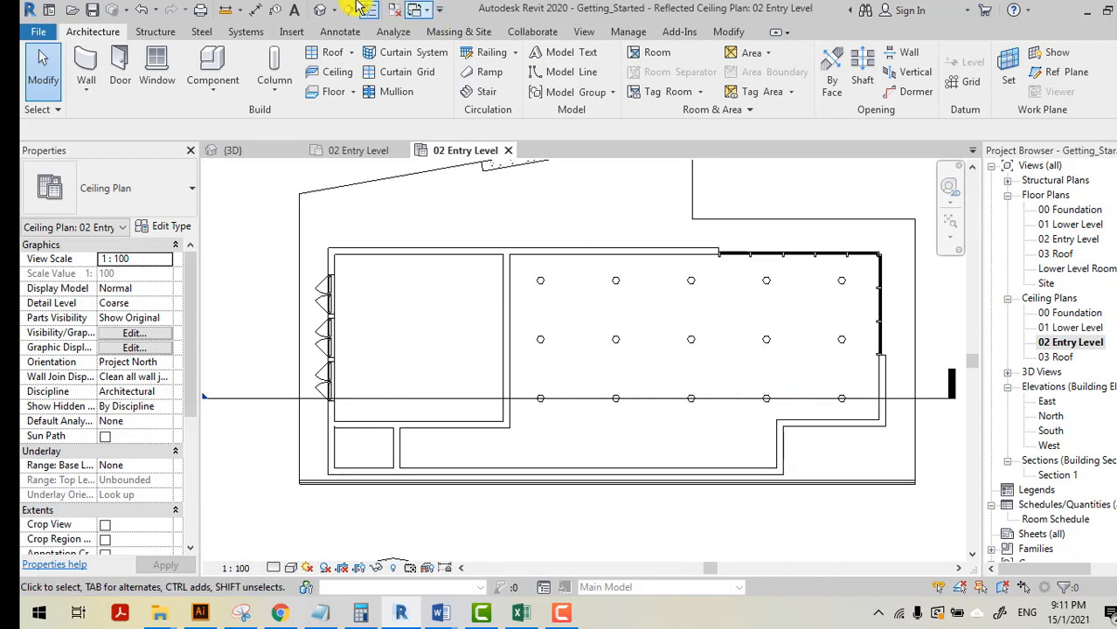
click(323, 16)
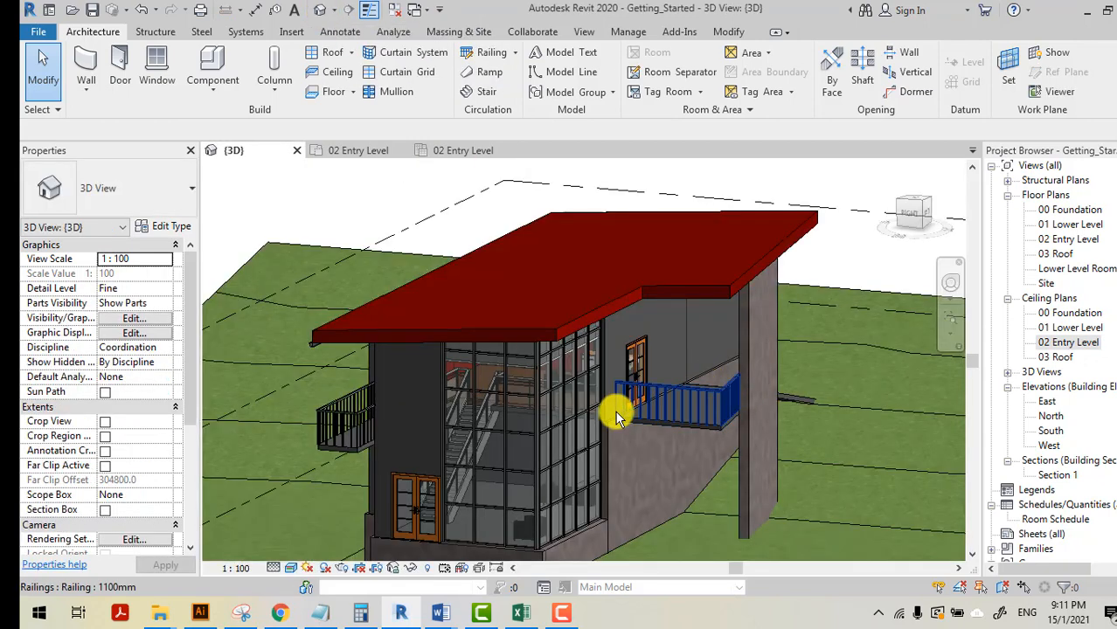
shift+middle_drag(605, 388, 722, 455)
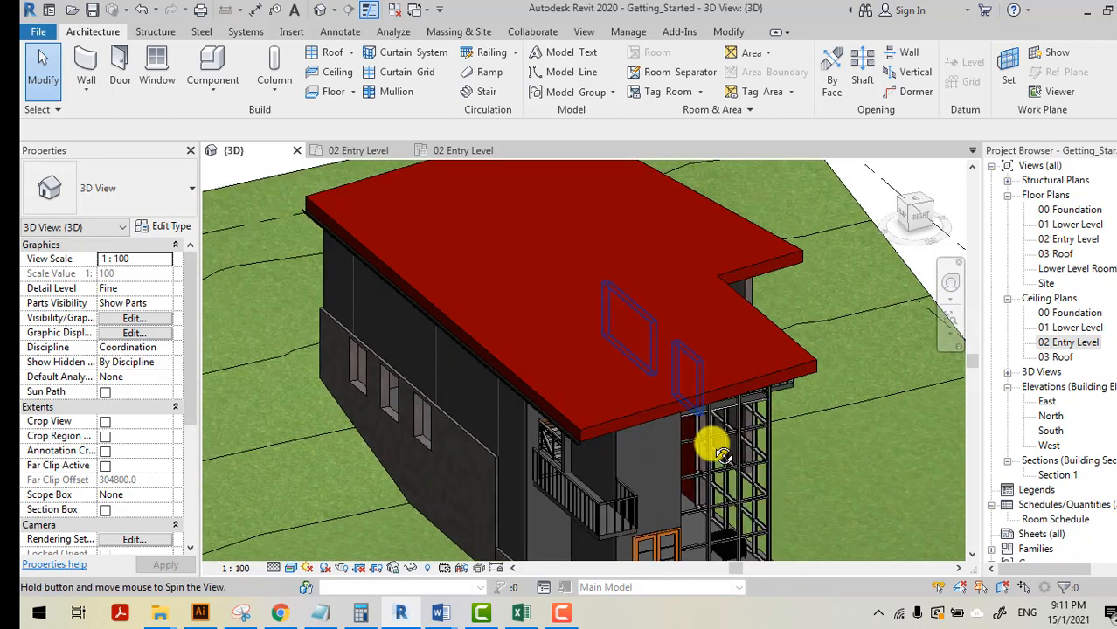
scroll(659, 413, down, 5)
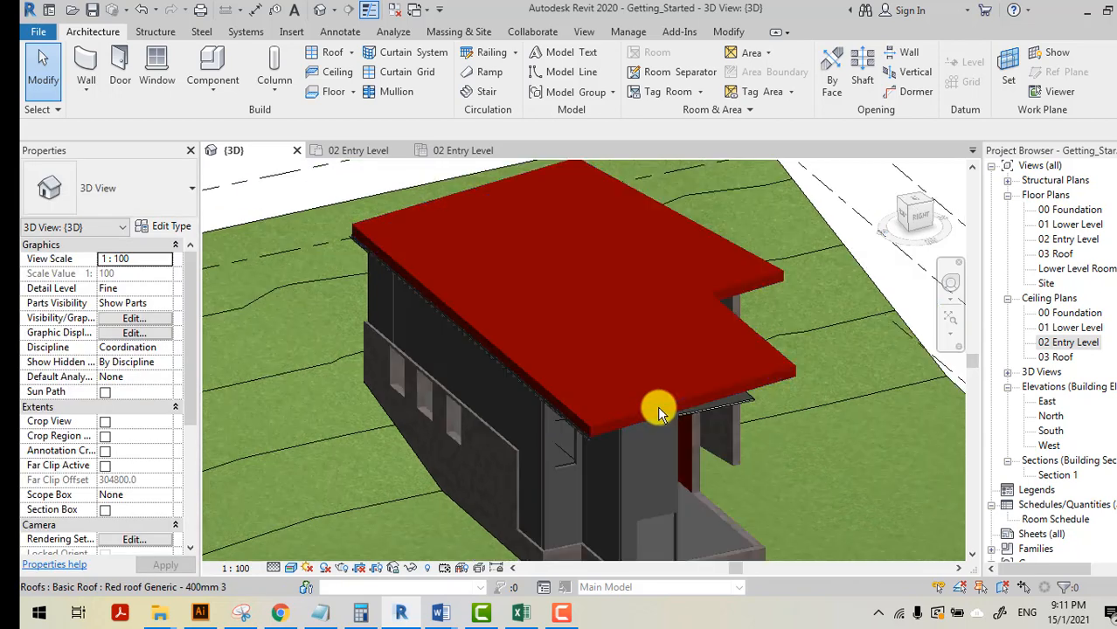
click(104, 511)
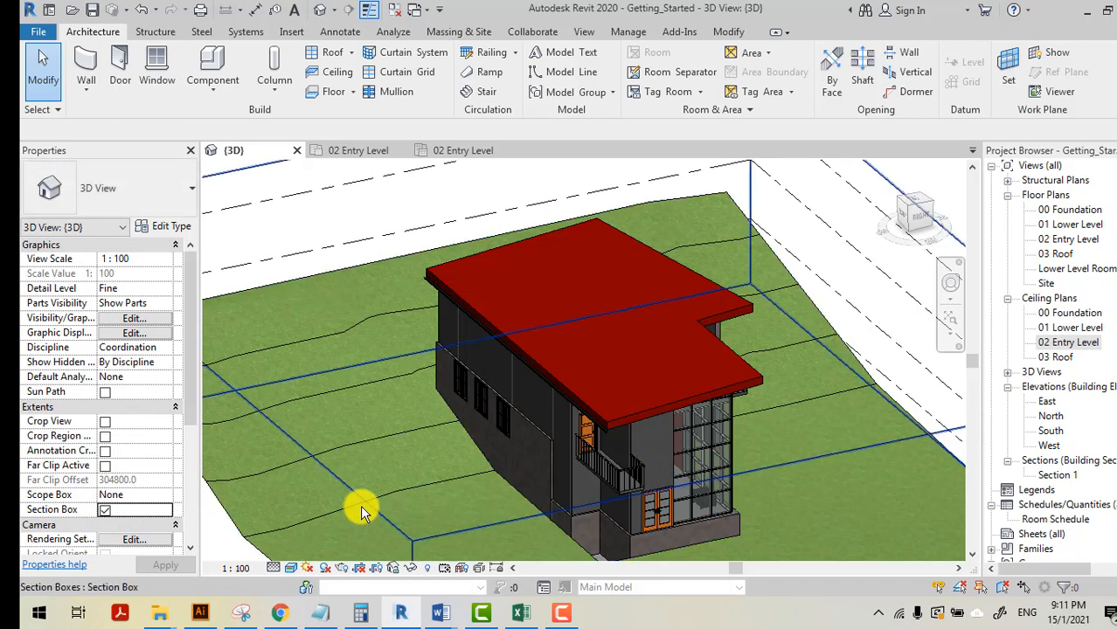
scroll(360, 505, down, 2)
shift+middle_drag(398, 505, 479, 449)
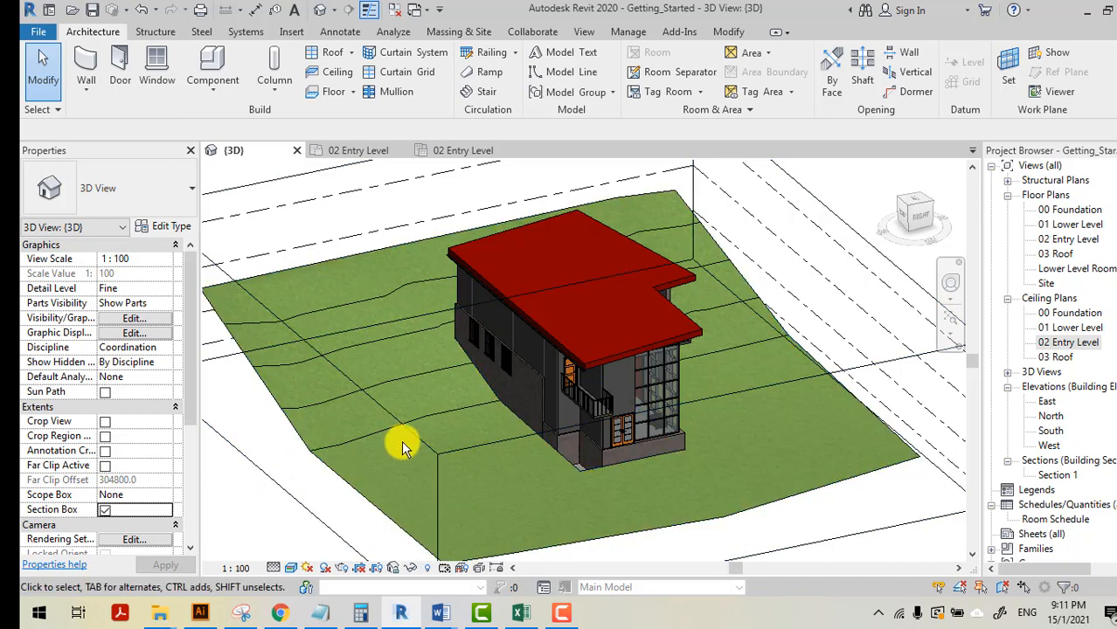
Open the 02 Entry Level floor plan and set its visual style to Consistent Colors.
double_click(1081, 248)
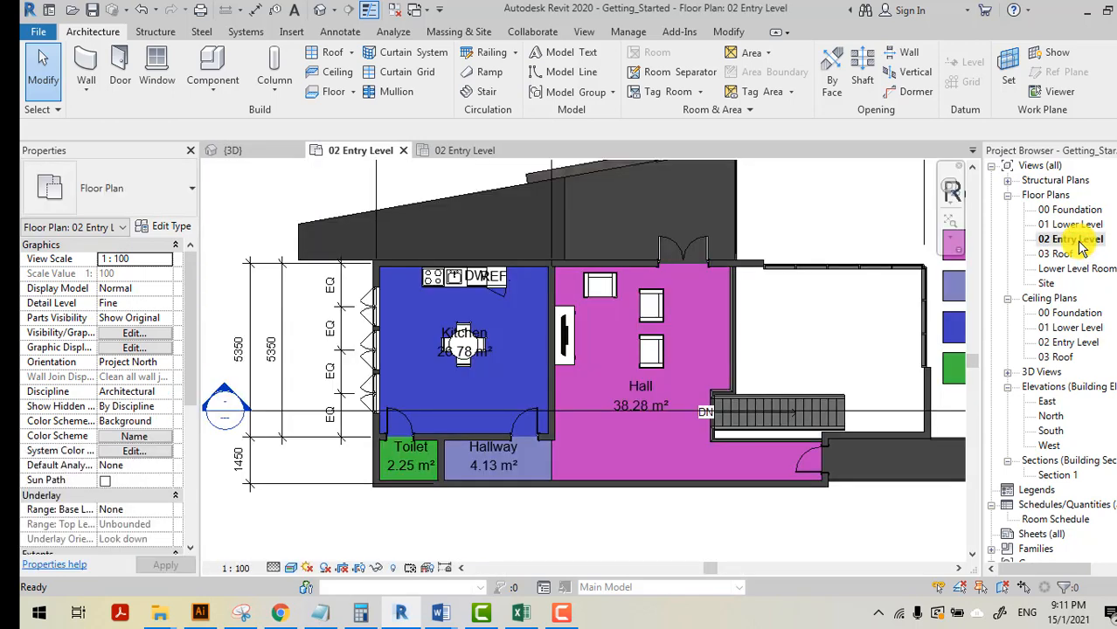
middle_drag(855, 316, 793, 348)
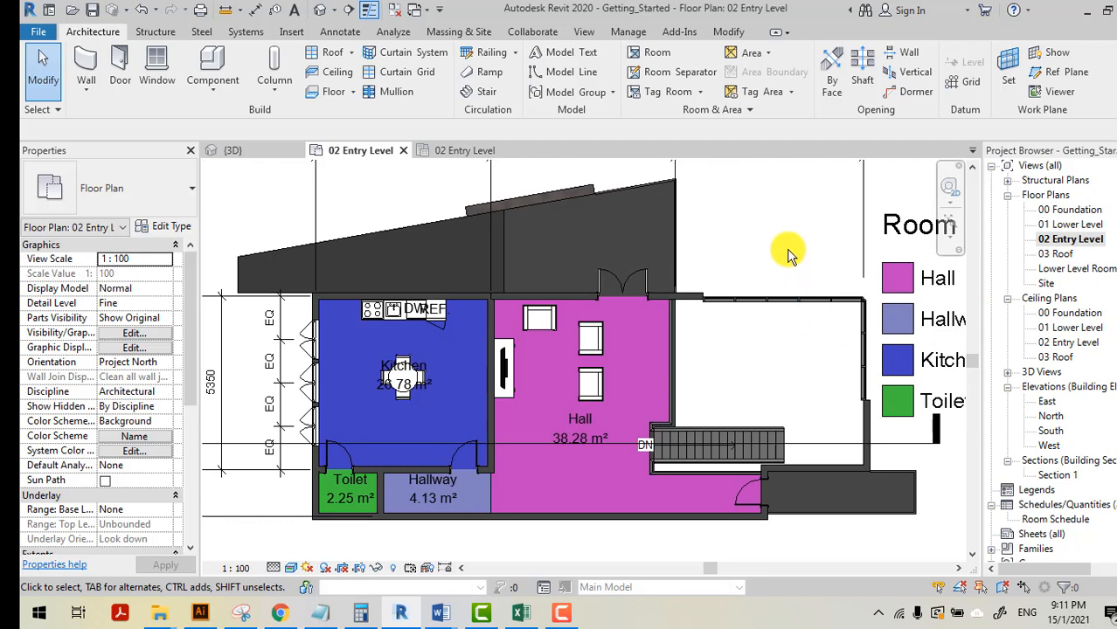
click(271, 569)
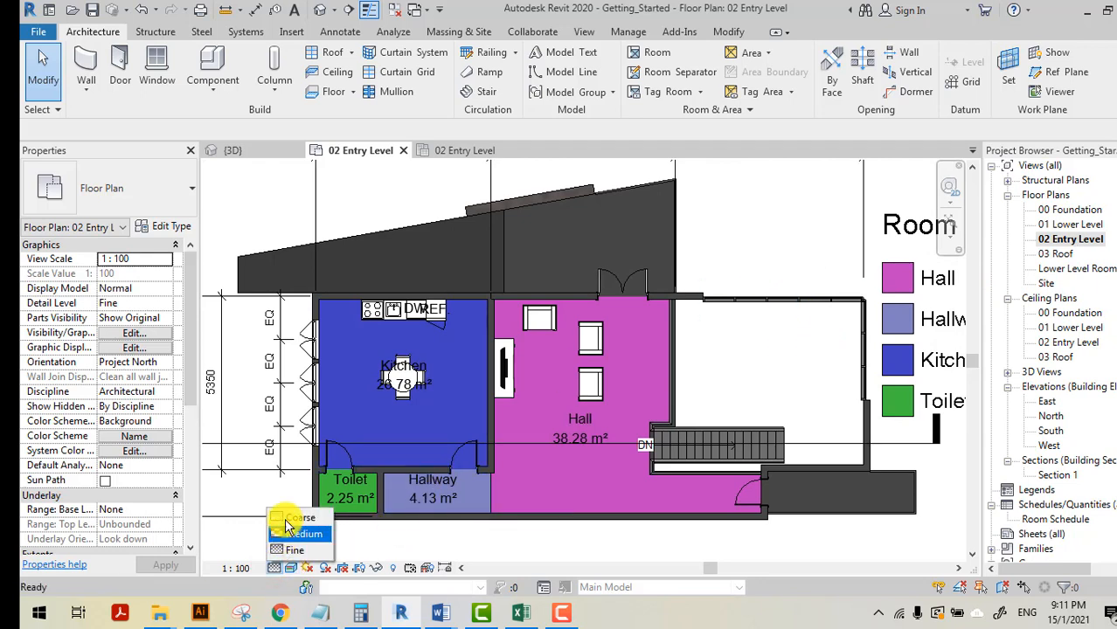
click(291, 568)
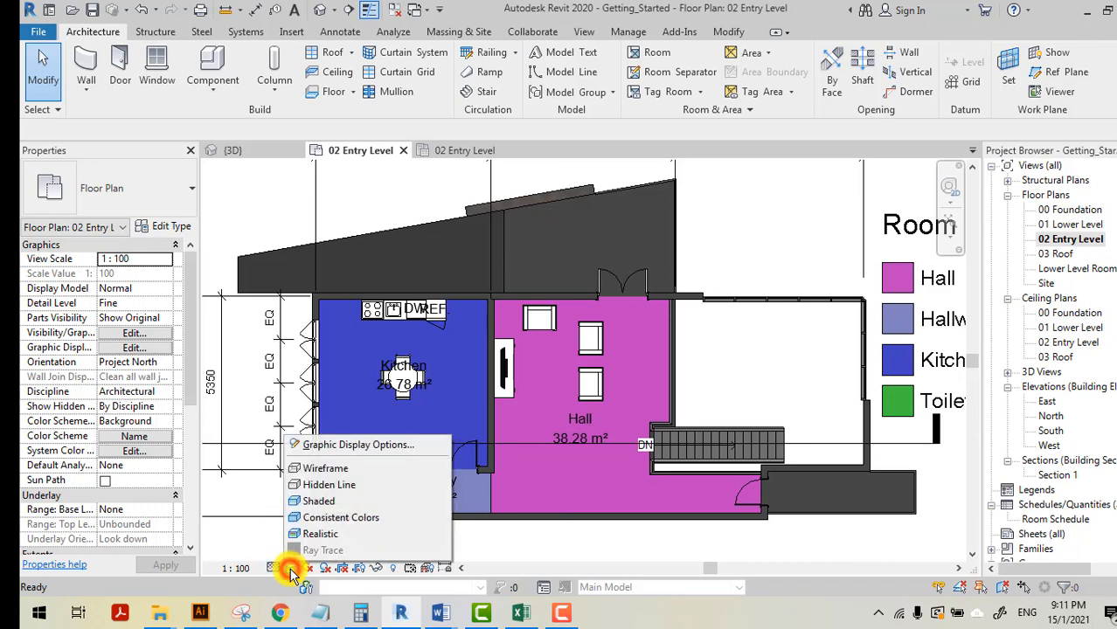
click(318, 516)
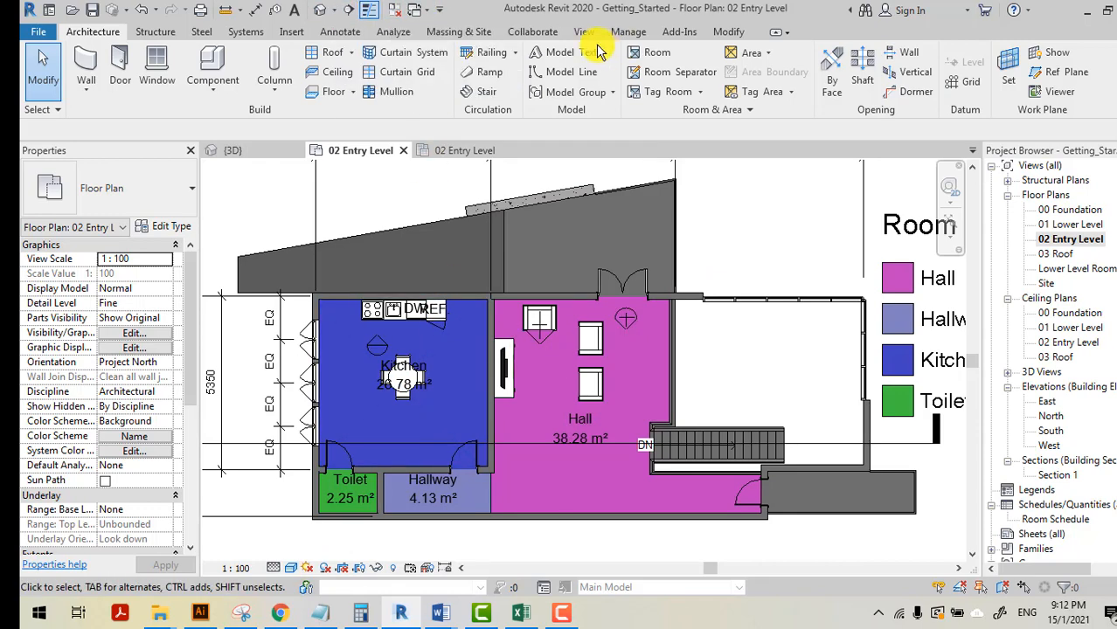
Create a perspective camera view in the Hall, looking from beside the stair towards the TV wall's upper corner, with a 1750 offset.
click(332, 11)
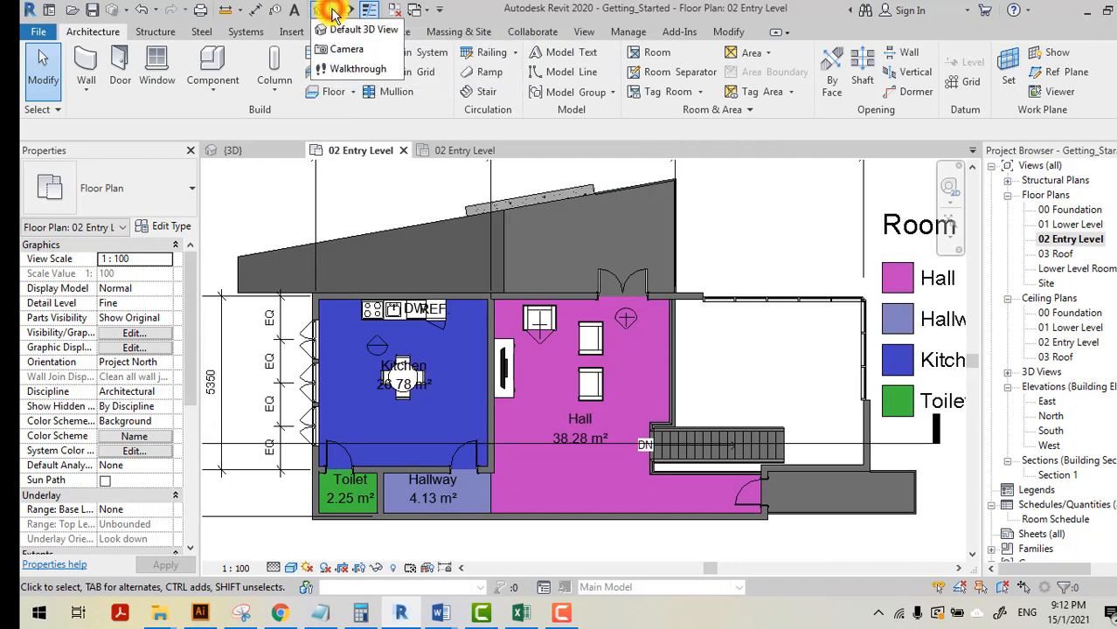
click(344, 52)
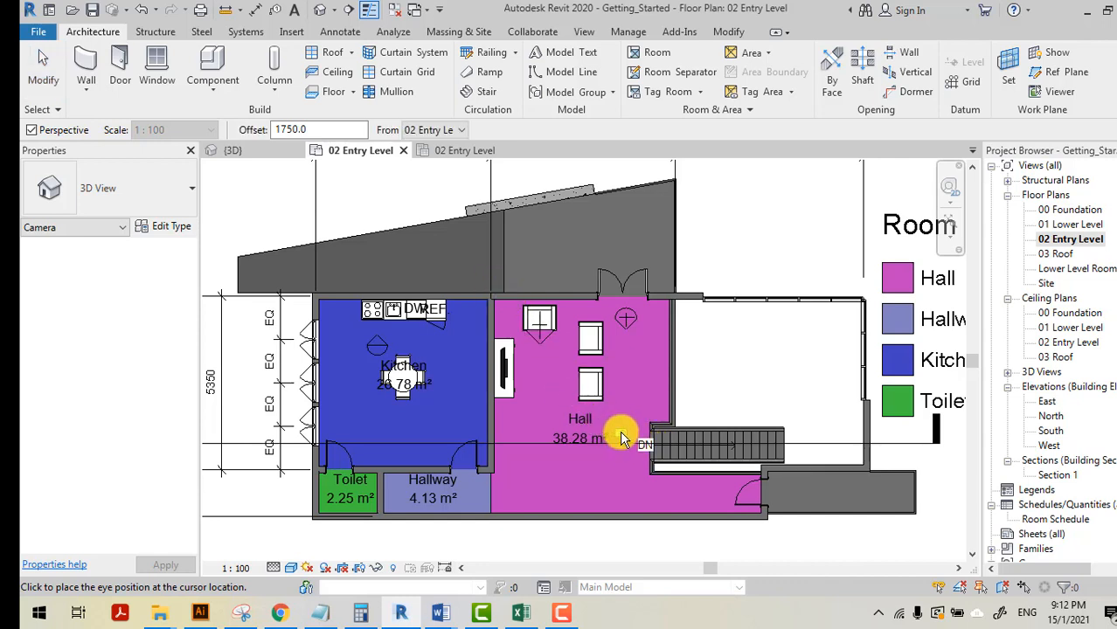
click(625, 428)
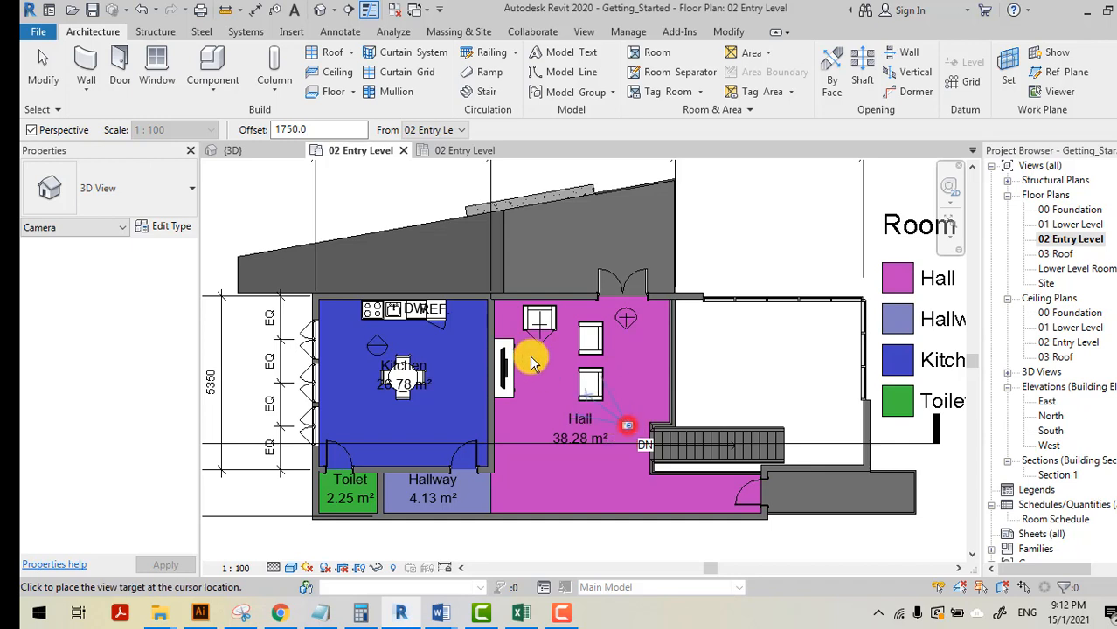
click(434, 291)
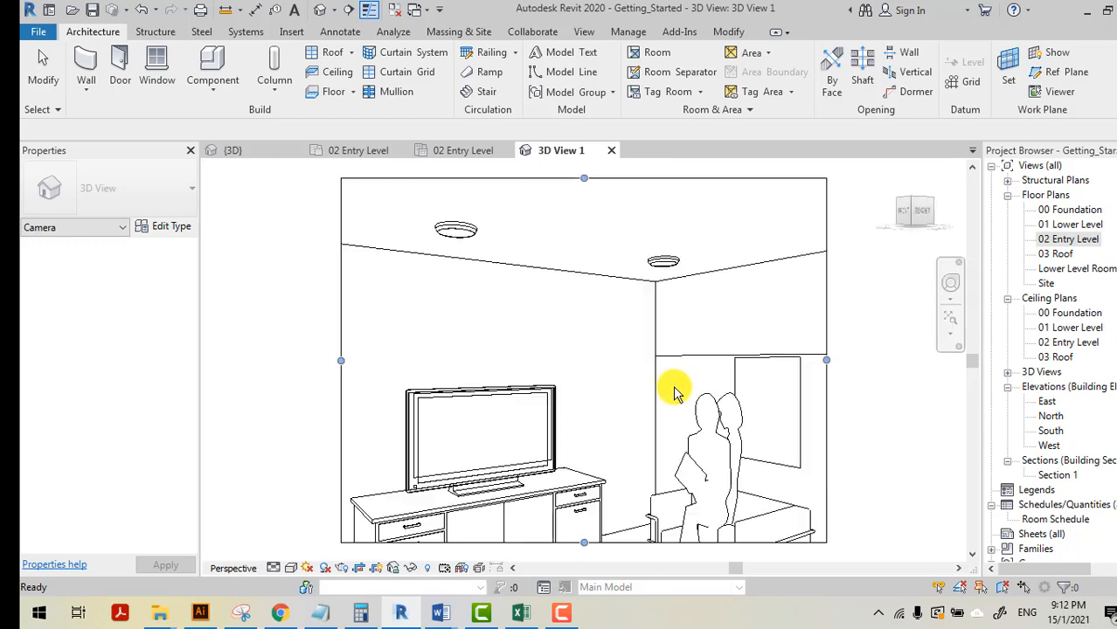
Enlarge the camera view's crop region on all four sides to take in more of the ceiling lights and furniture.
scroll(673, 398, down, 3)
middle_drag(649, 449, 651, 408)
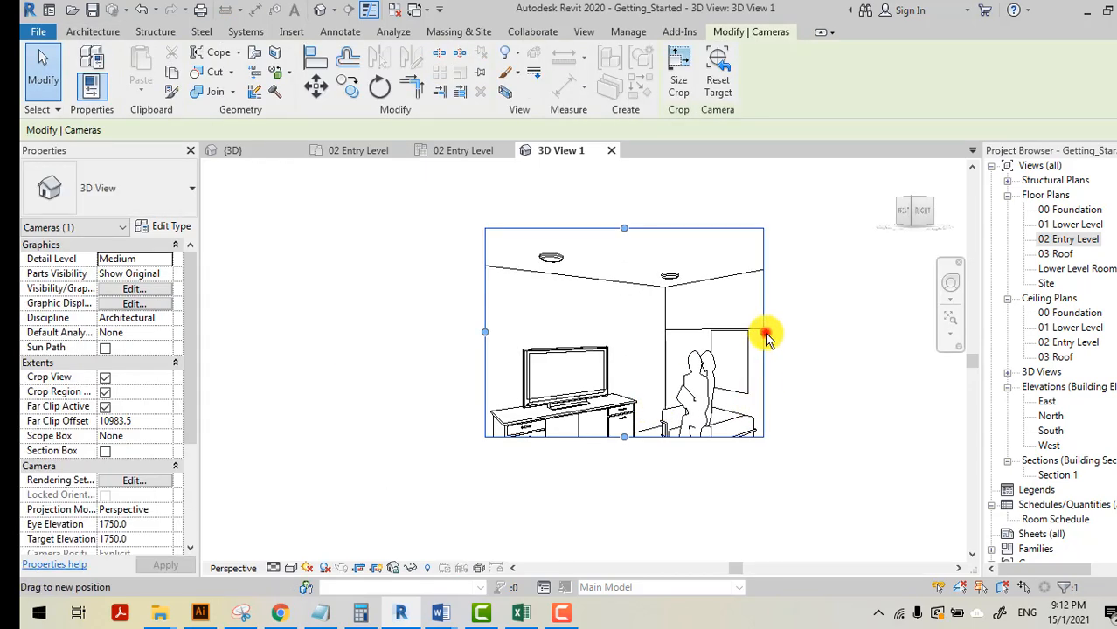
drag(766, 335, 903, 332)
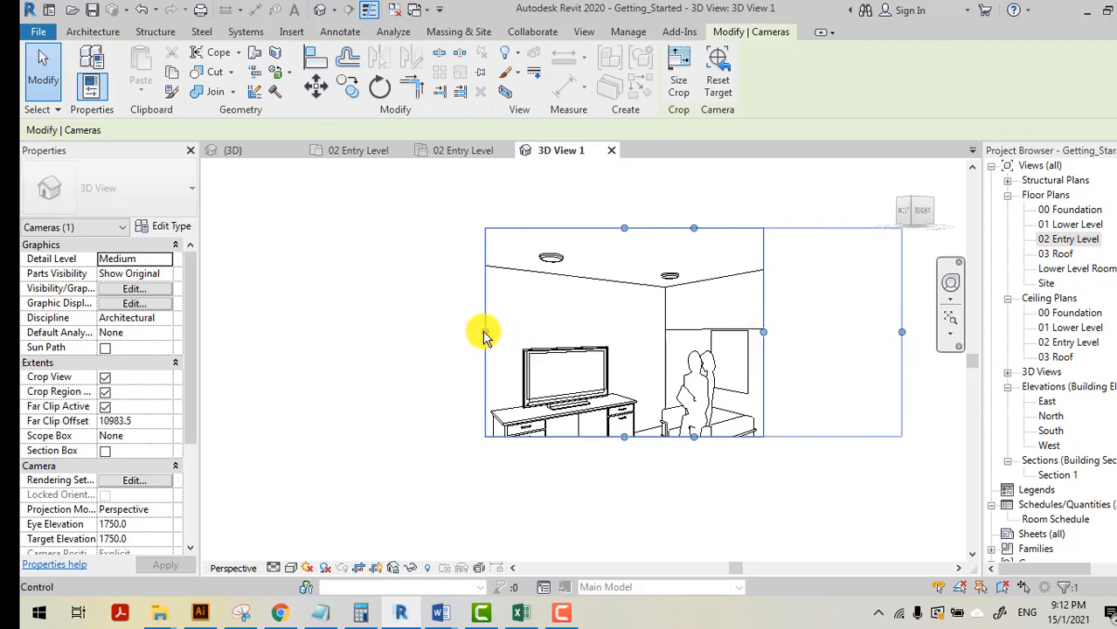
drag(485, 335, 299, 330)
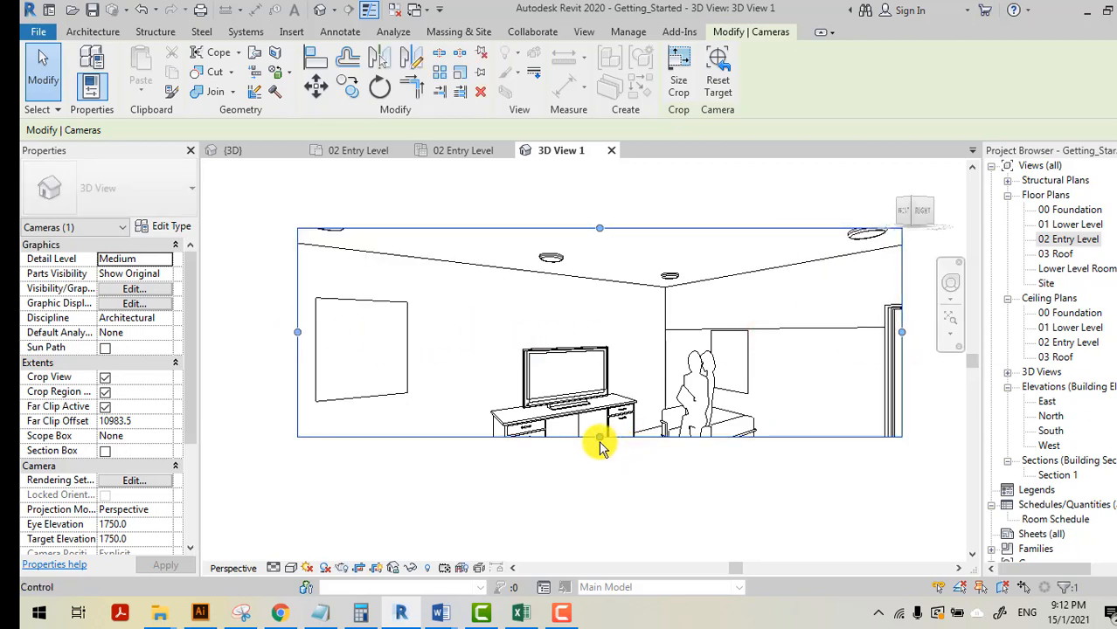
drag(600, 444, 611, 509)
scroll(619, 499, down, 1)
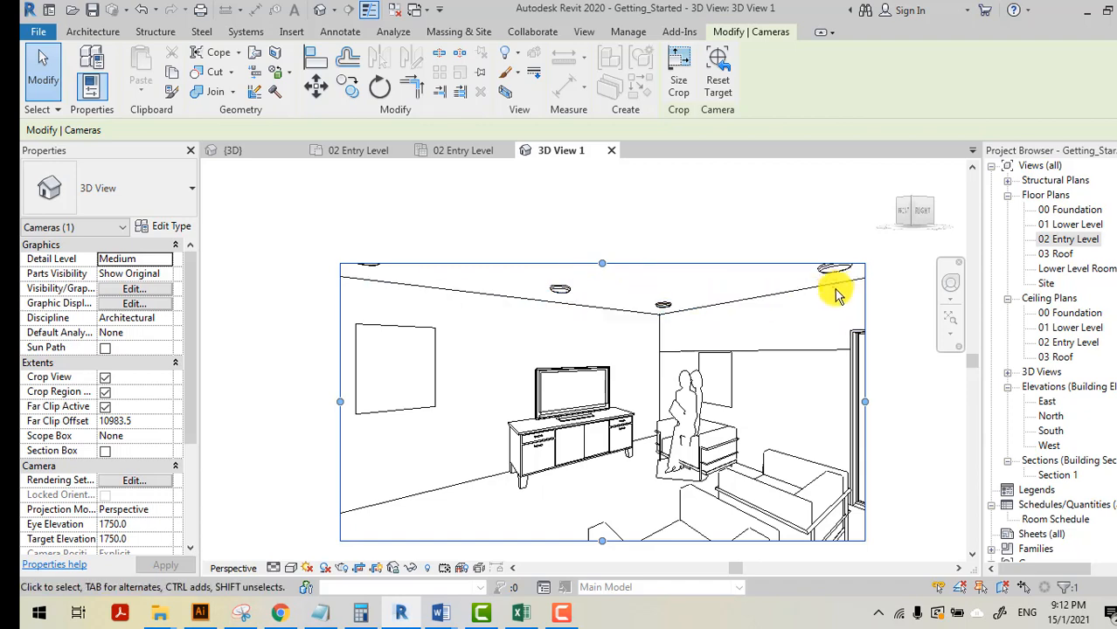
drag(601, 265, 603, 209)
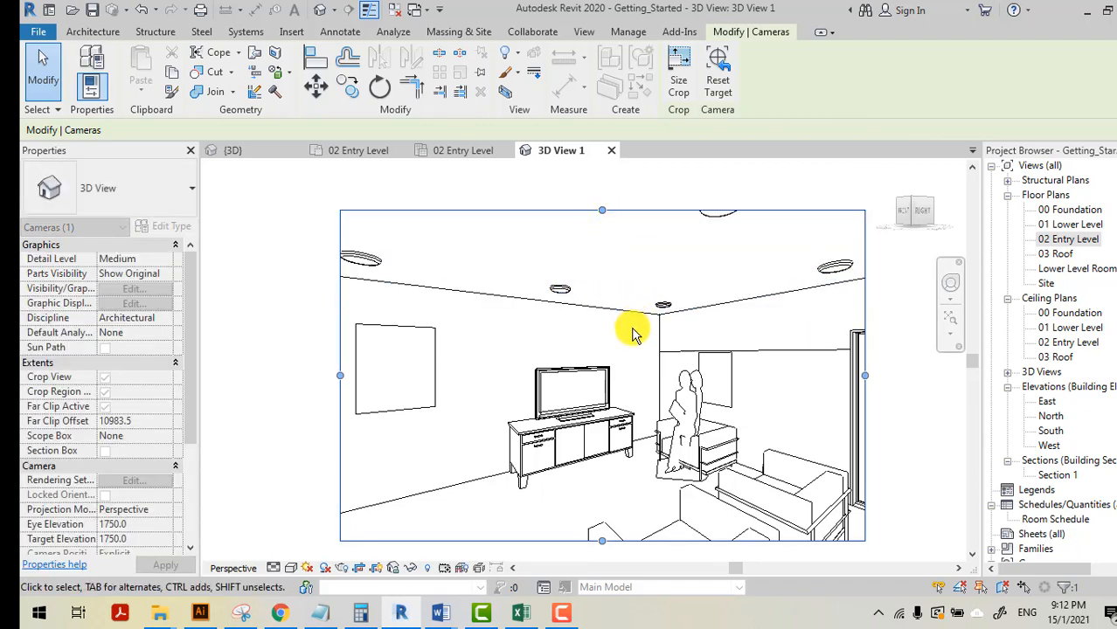
scroll(631, 328, down, 1)
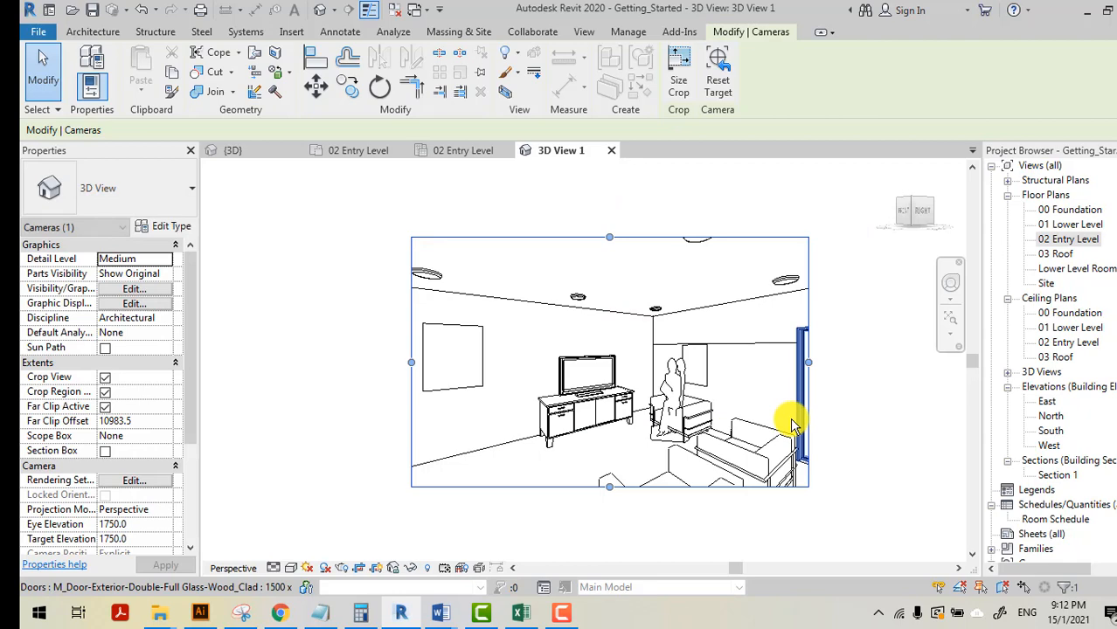
Set the camera view's detail level to Fine and its visual style to Realistic.
click(274, 568)
click(294, 550)
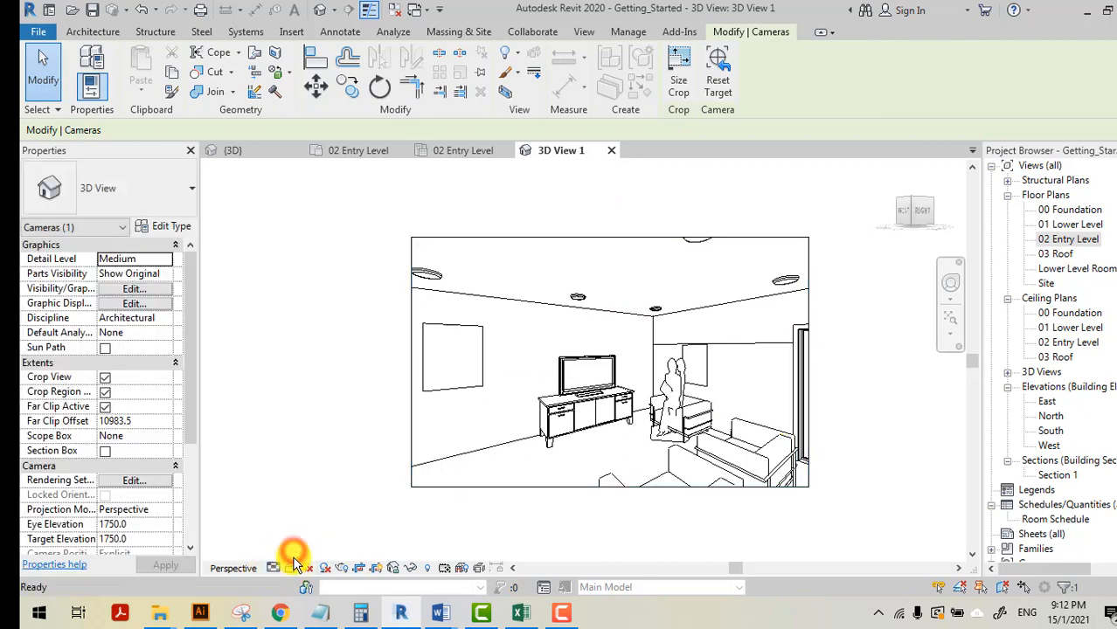
click(291, 568)
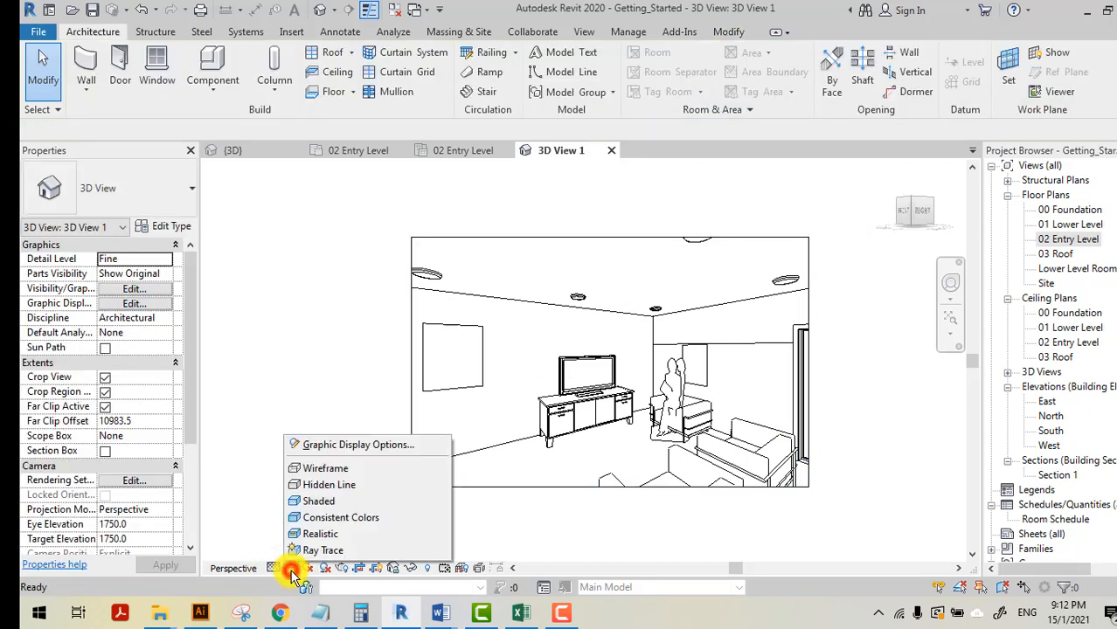
click(321, 534)
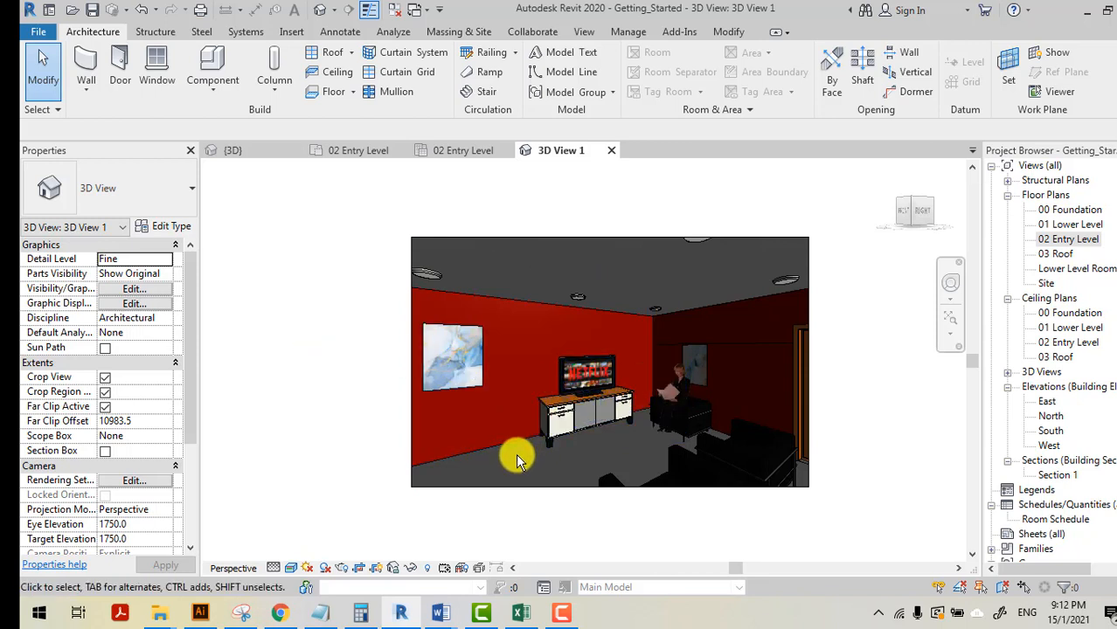
Extend the camera view's crop region on all four sides to include the glazed door, armchairs and more of the ceiling.
click(810, 362)
drag(810, 362, 903, 361)
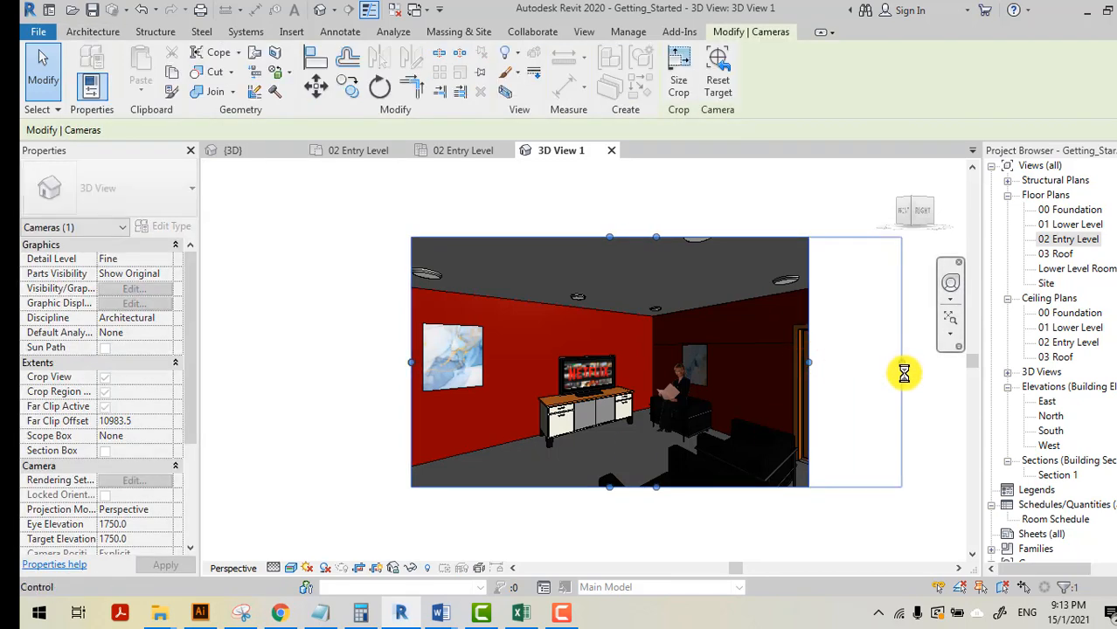
drag(646, 482, 655, 554)
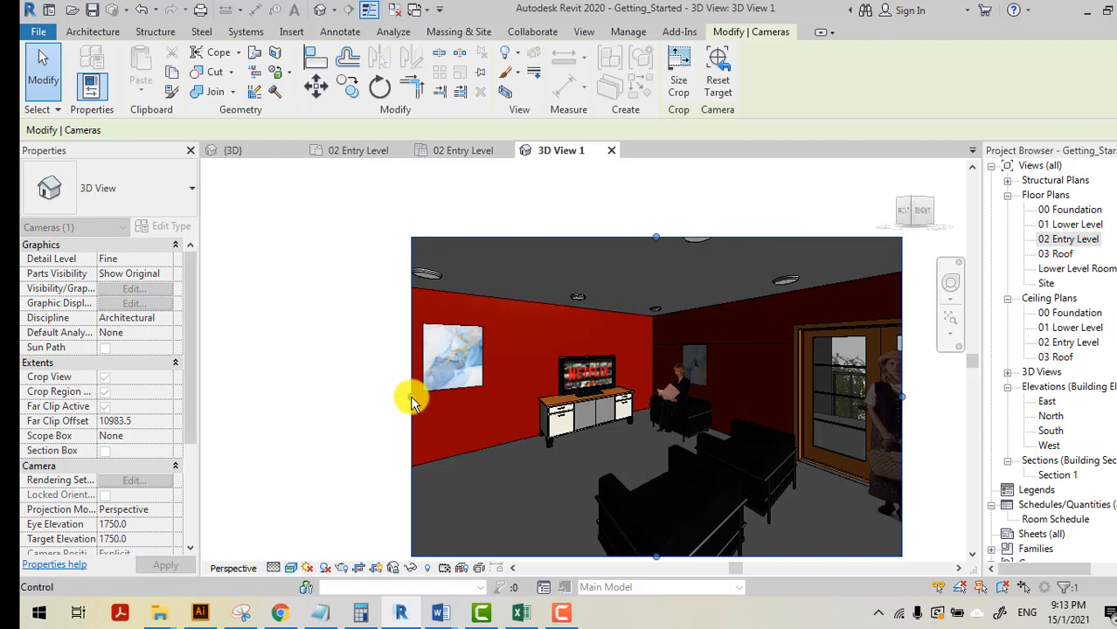
drag(411, 396, 326, 397)
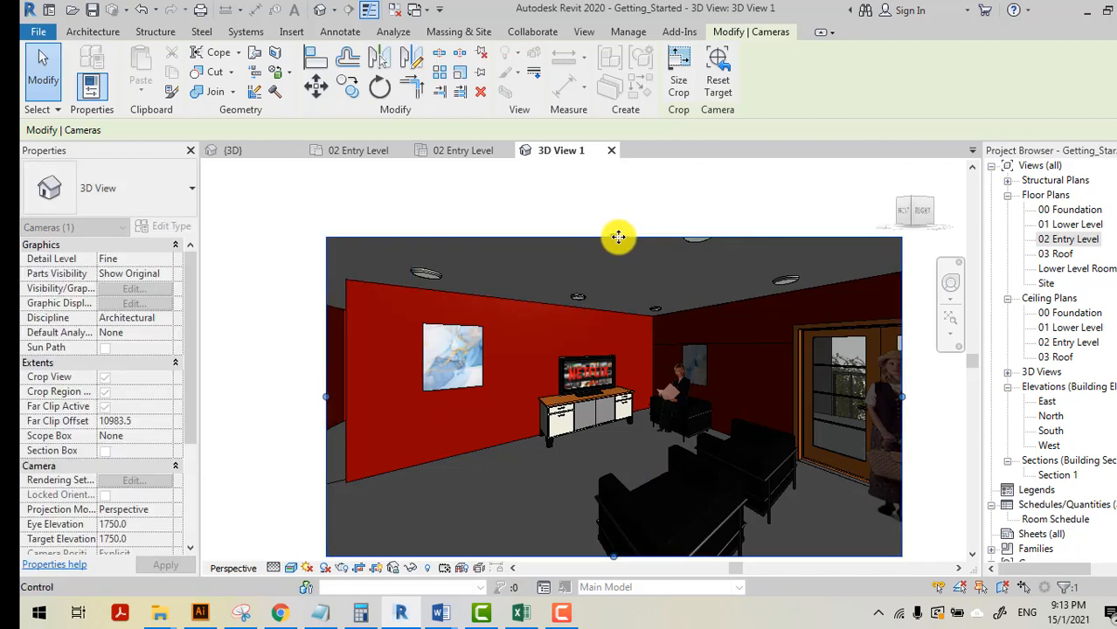
drag(612, 237, 615, 182)
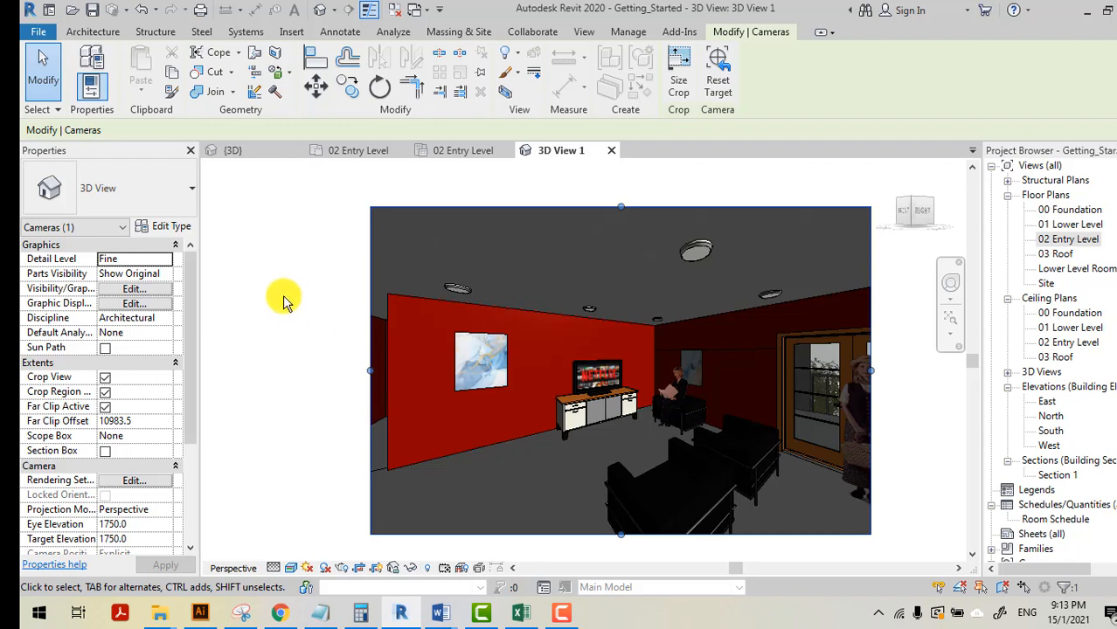
Set up a rendering of the camera view with Medium quality and the Interior: Artificial only lighting scheme.
click(579, 32)
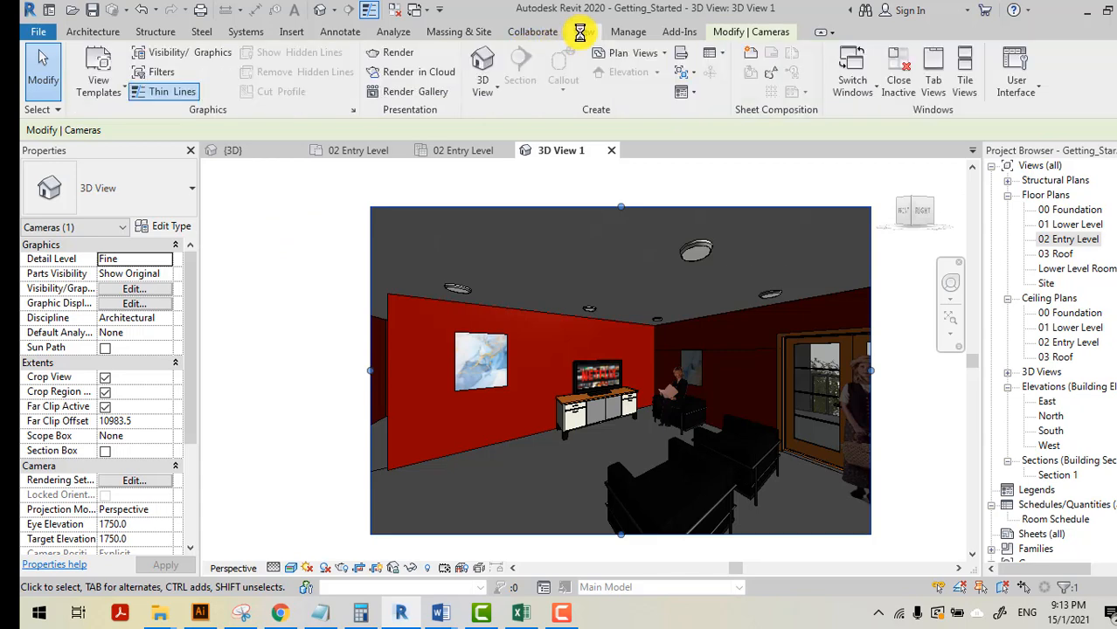
click(411, 59)
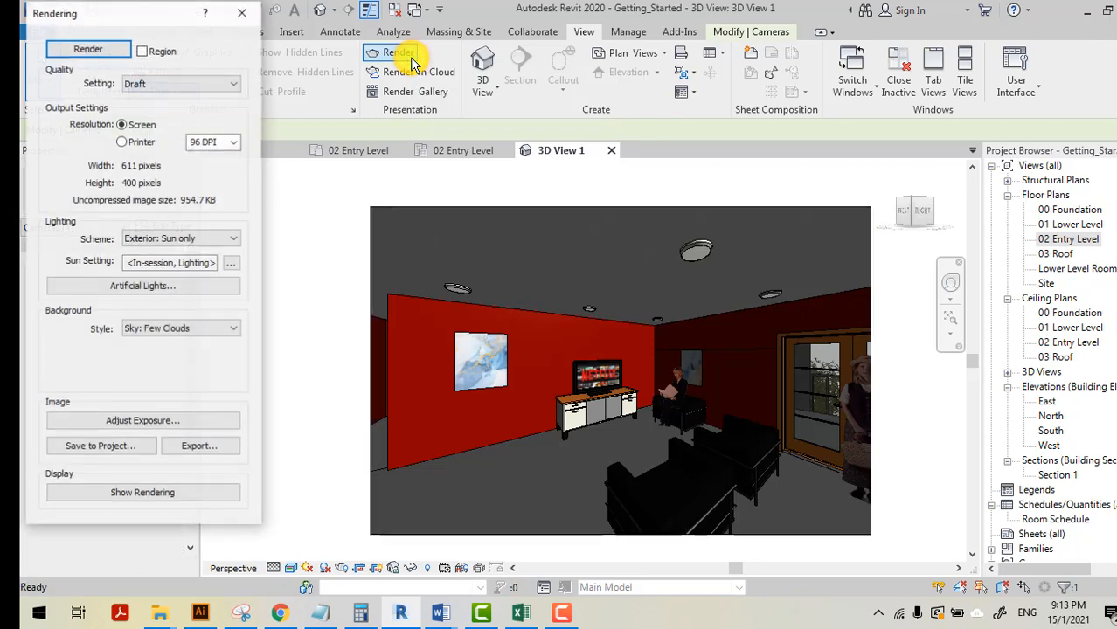
click(83, 48)
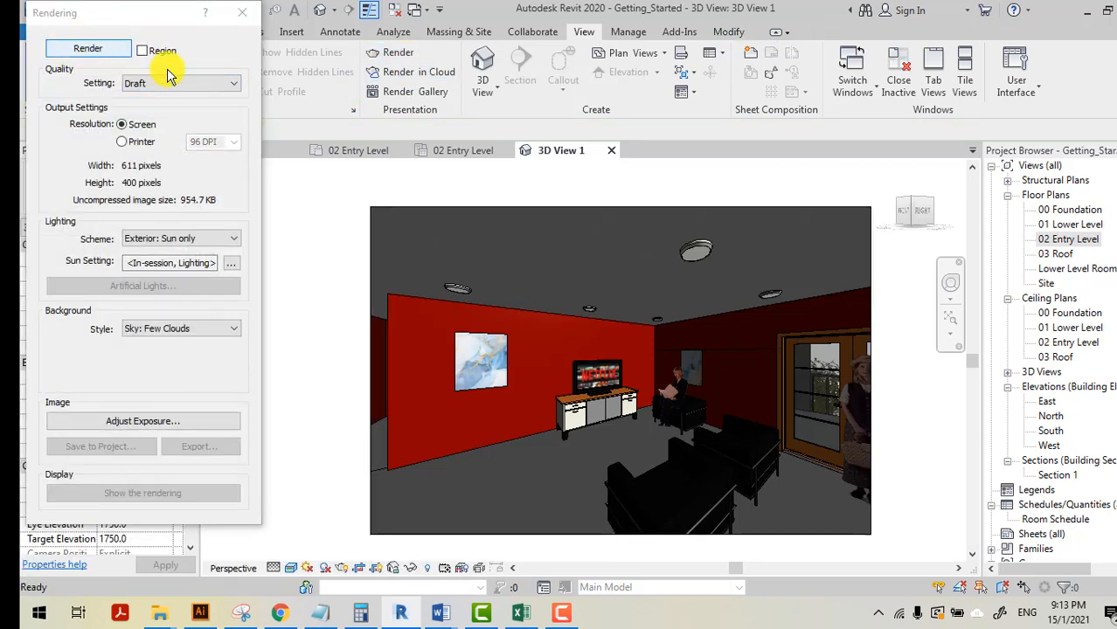
click(234, 84)
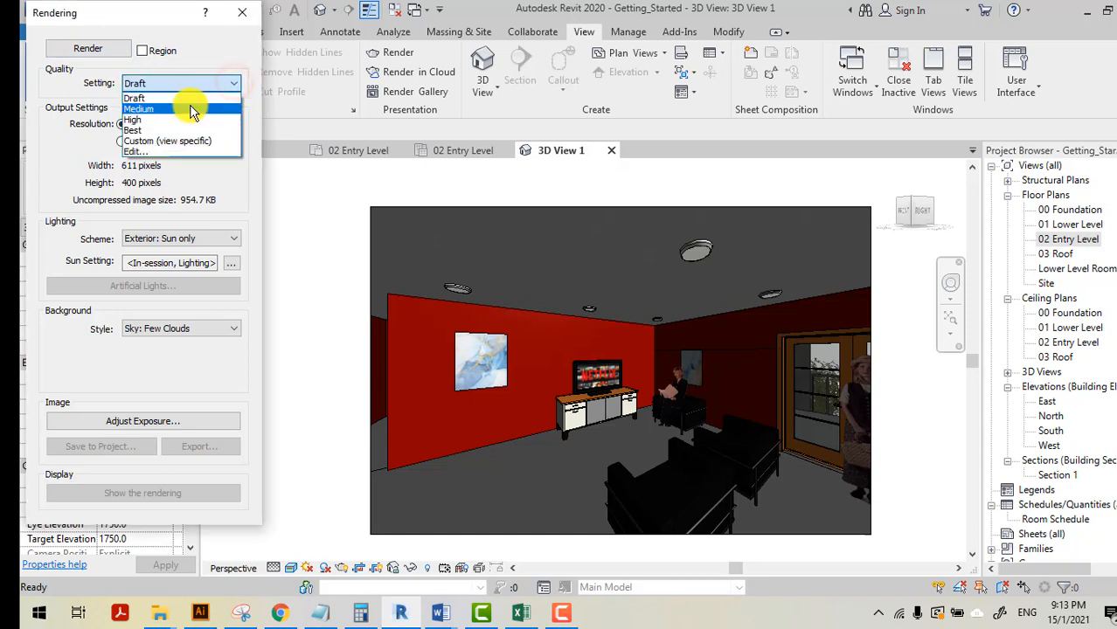
click(190, 109)
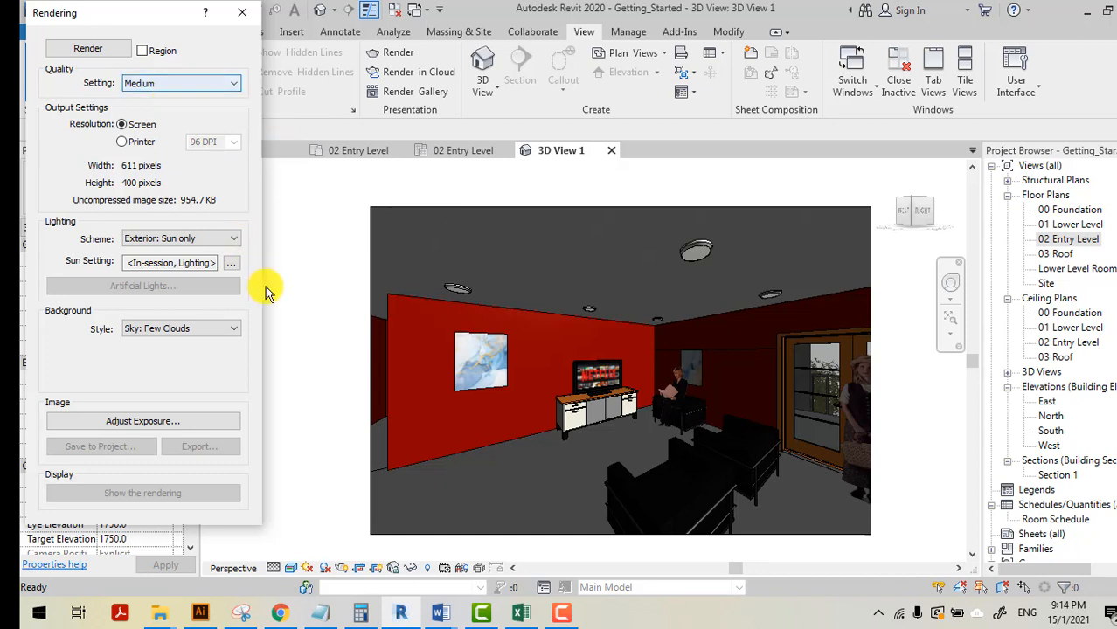
click(236, 241)
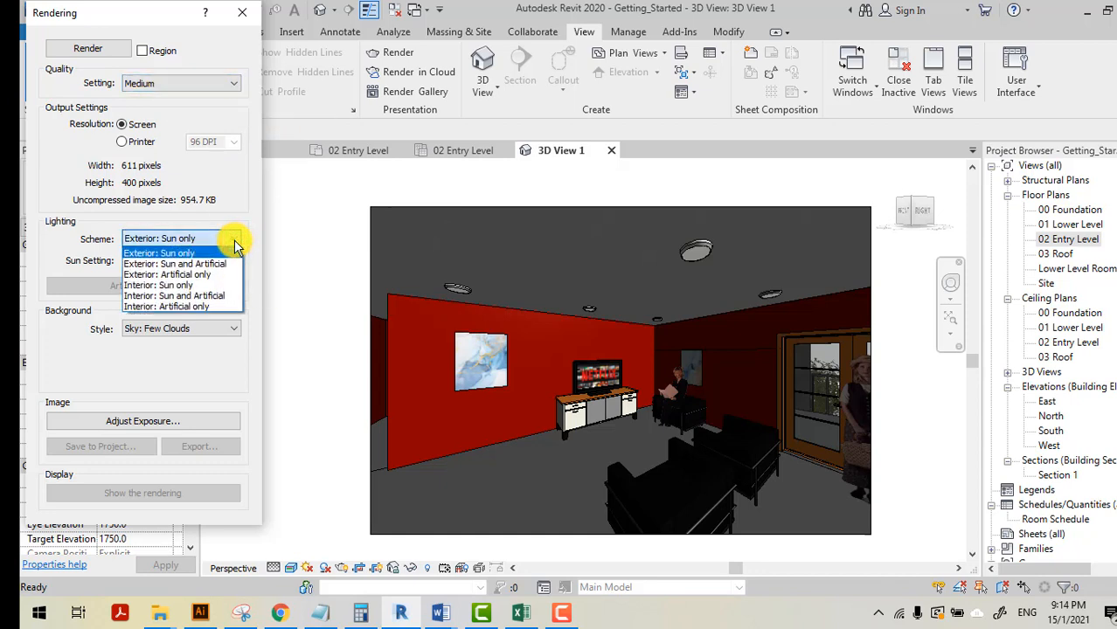
click(208, 308)
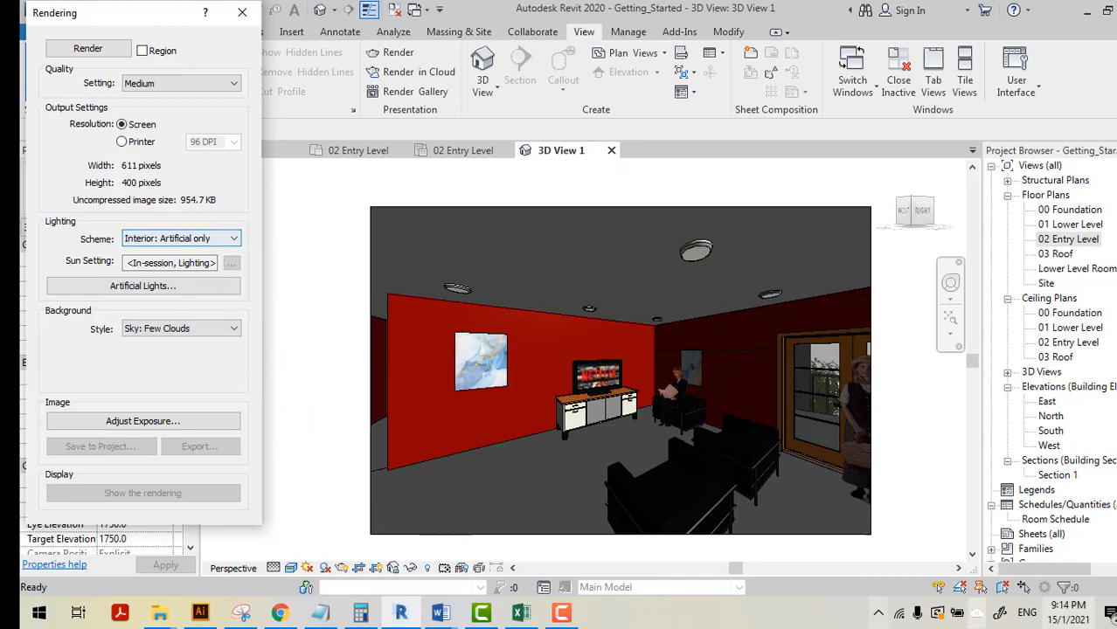
Render the Hall camera view and stop the rendering partway, keeping the image rendered so far.
click(96, 55)
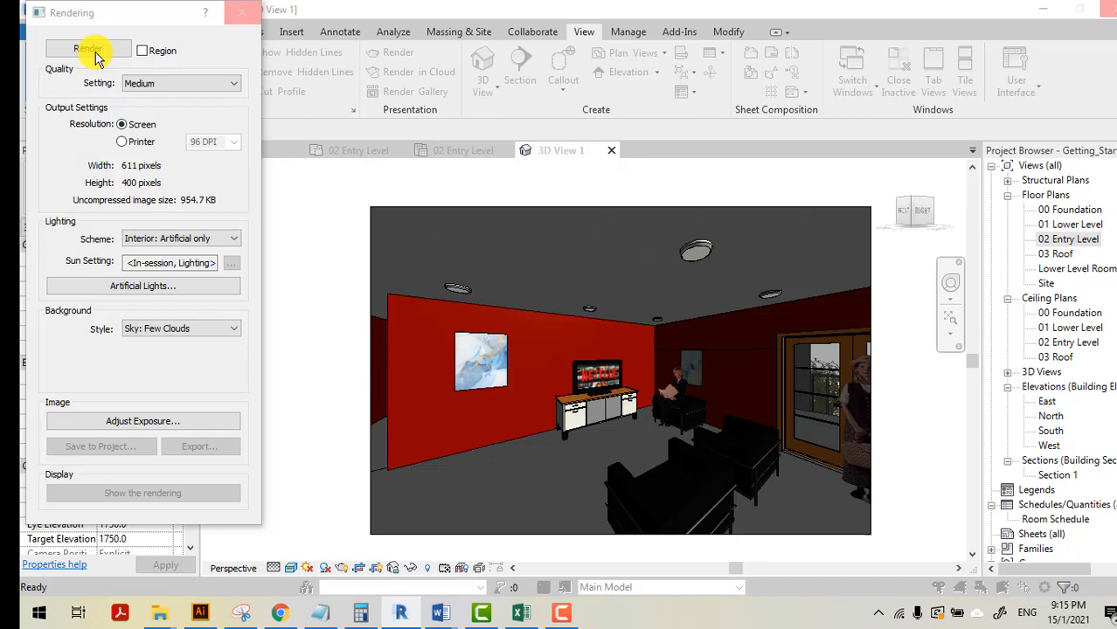
click(92, 47)
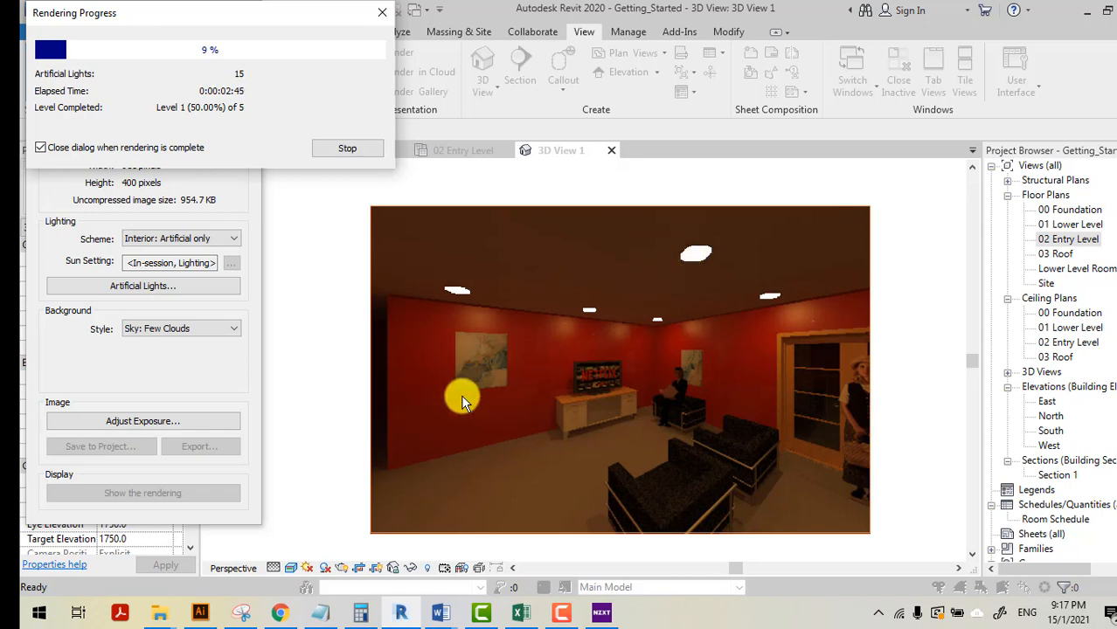
click(348, 150)
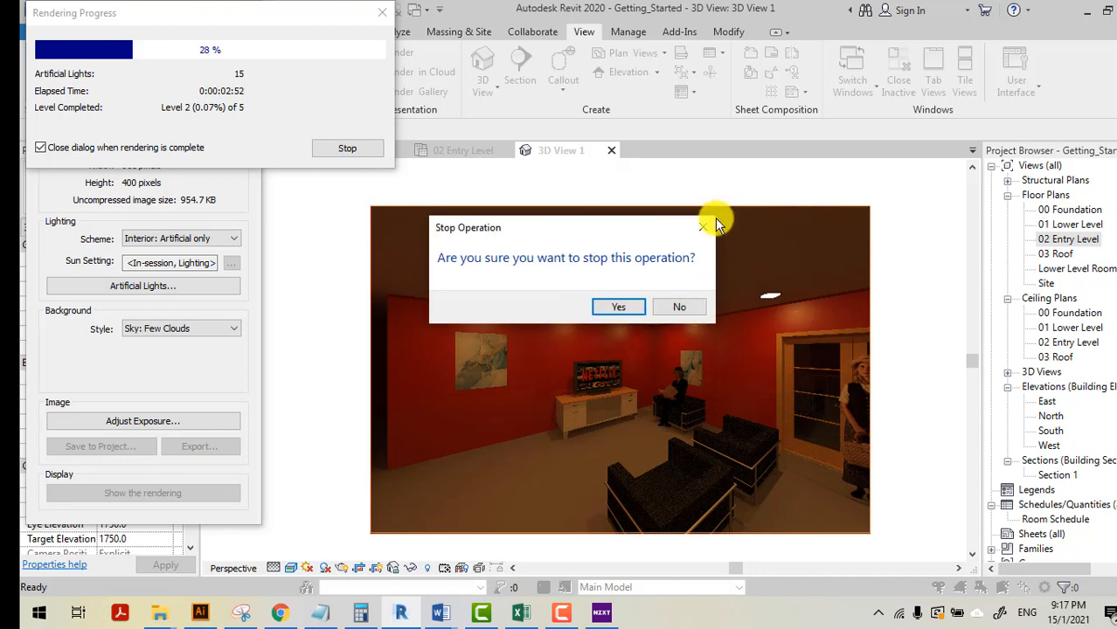
click(679, 306)
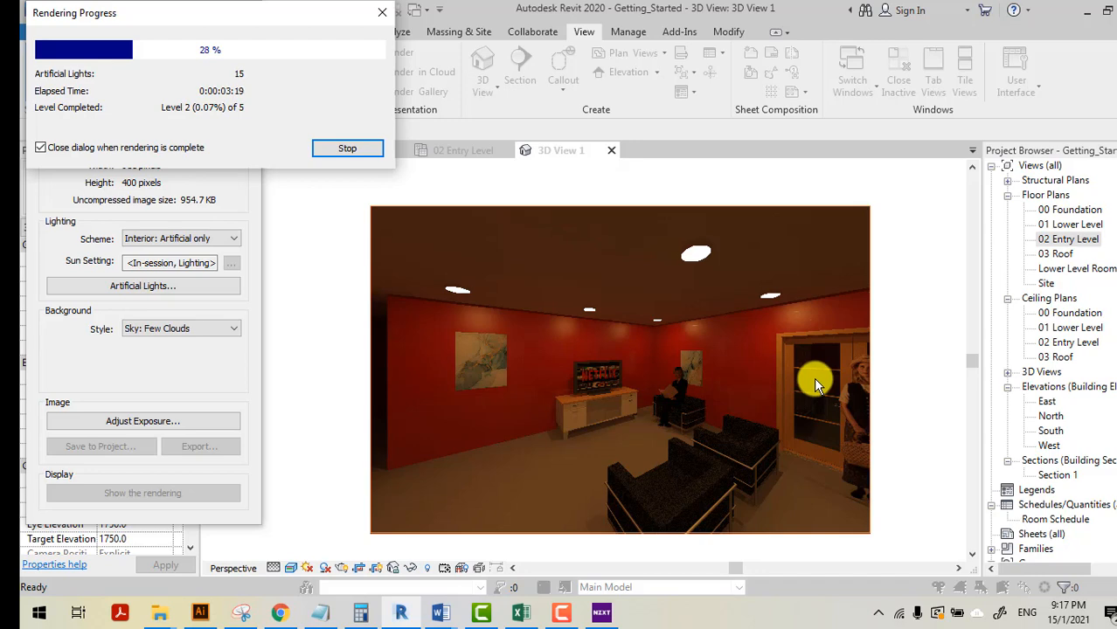
drag(331, 12, 309, 187)
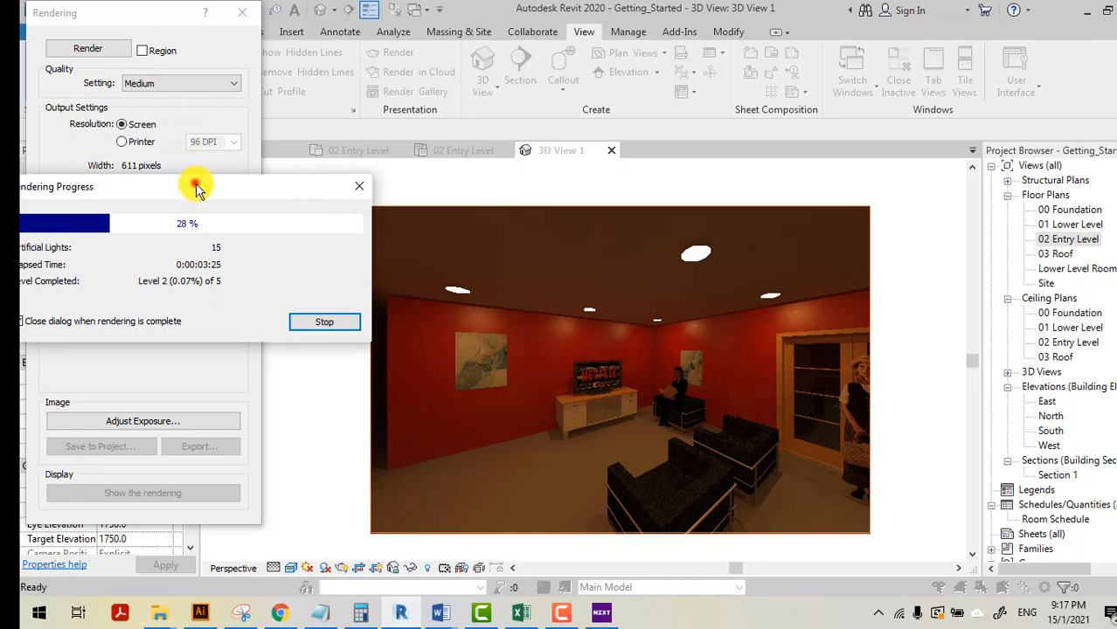
drag(199, 182, 250, 19)
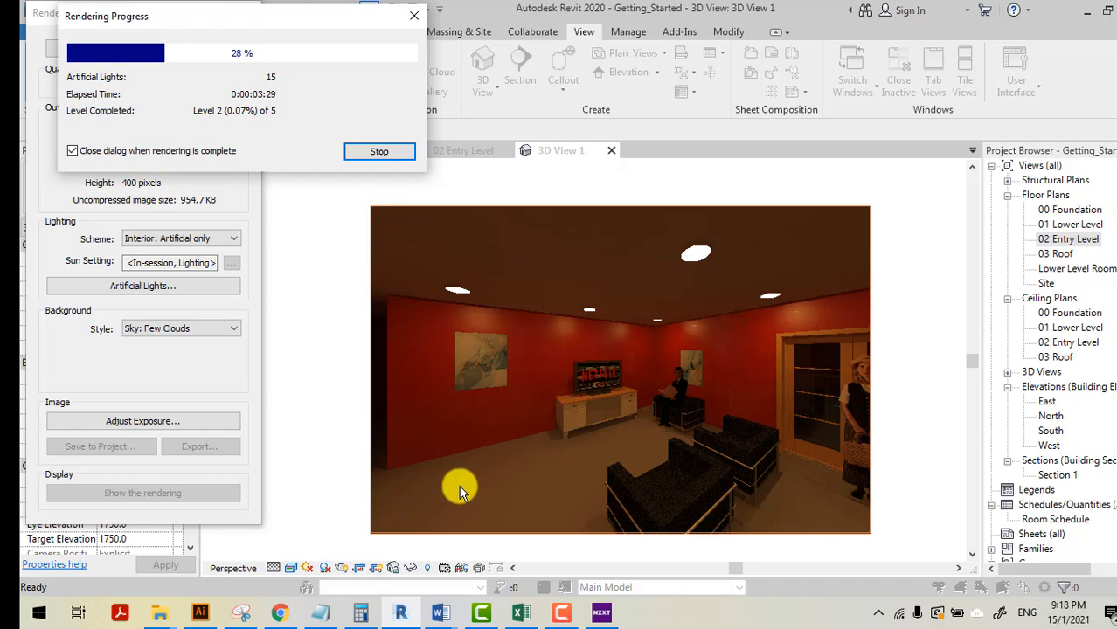
click(391, 156)
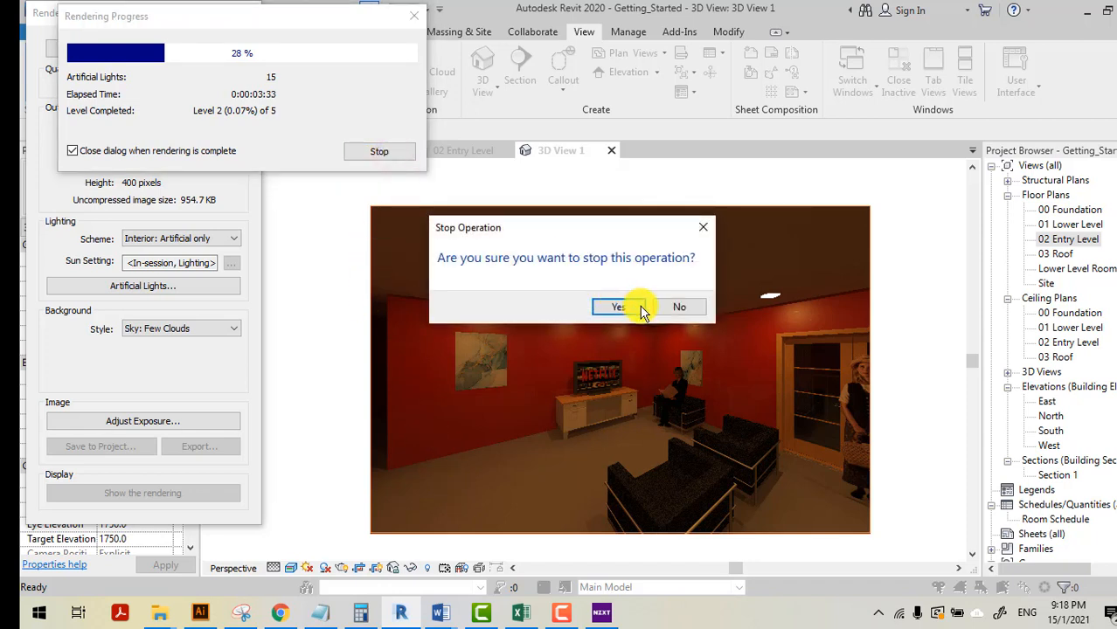
click(632, 305)
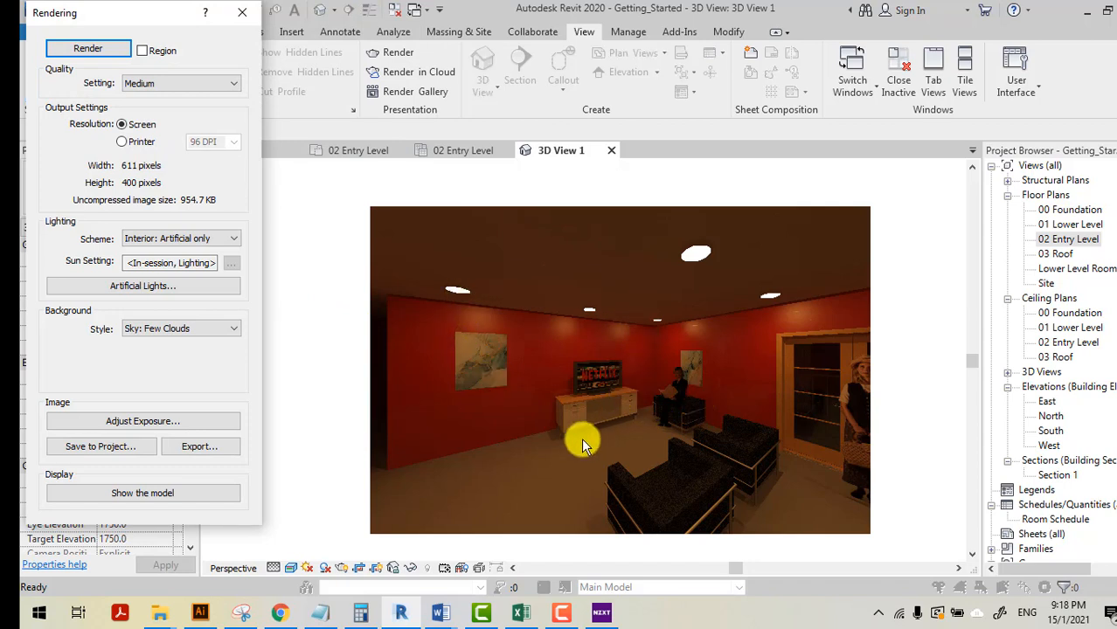
Save the rendered image to the project as Render 01 and expand the Renderings branch of the project's views.
click(133, 449)
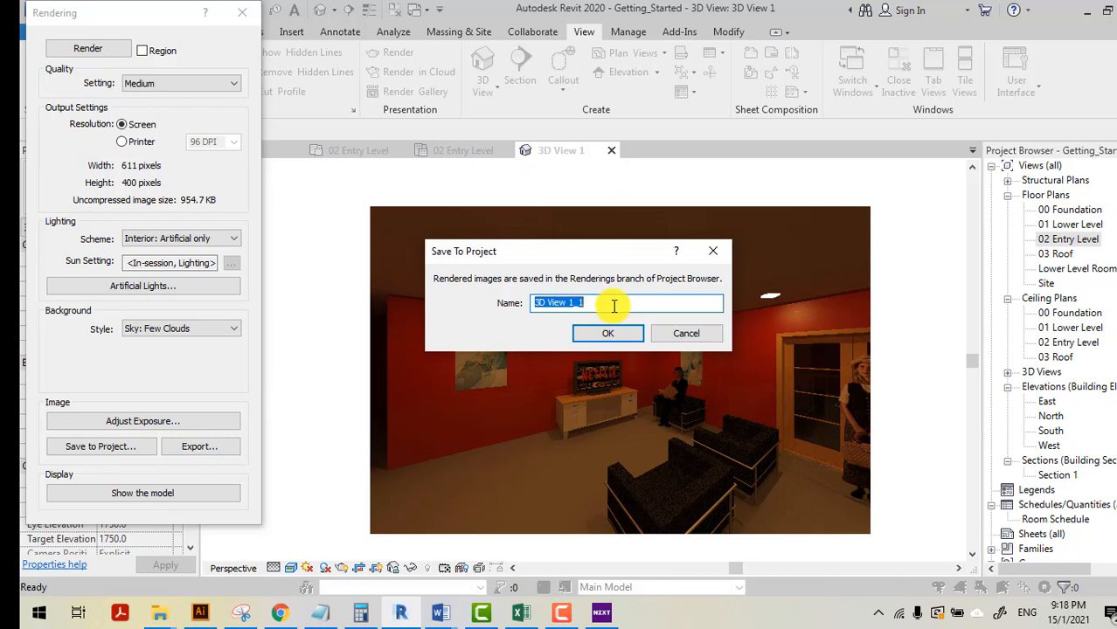
text(Render 01)
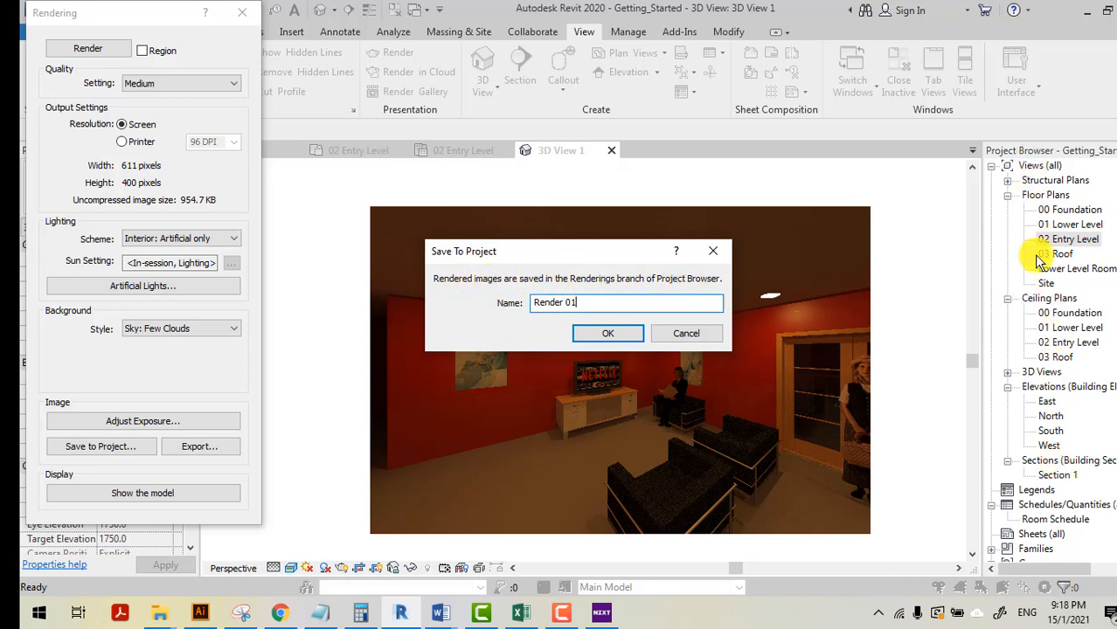
click(610, 333)
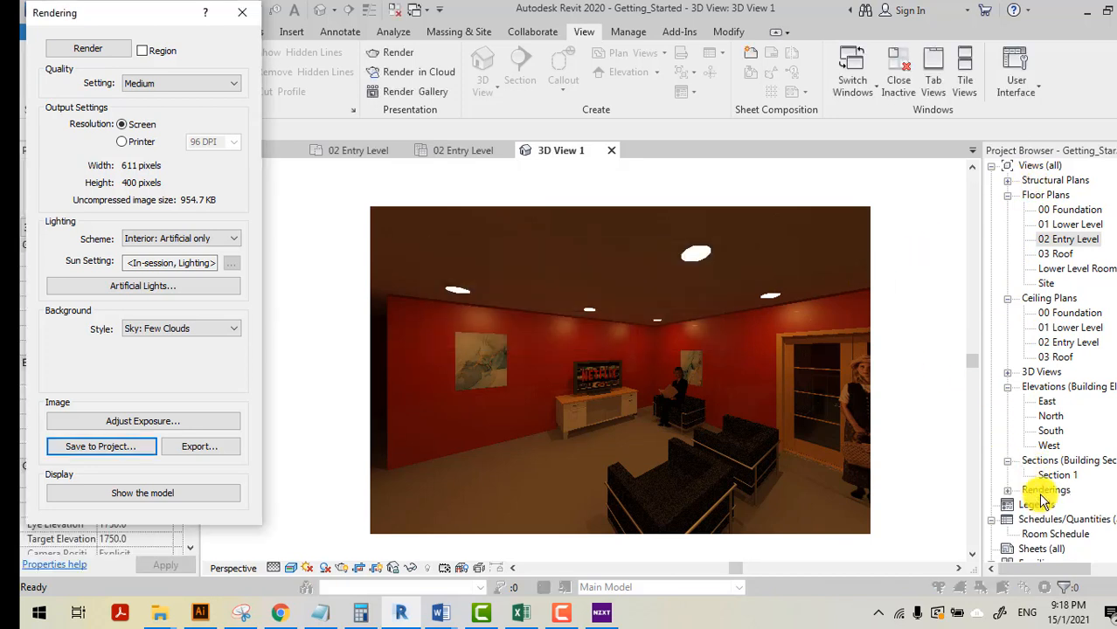
scroll(1043, 498, down, 2)
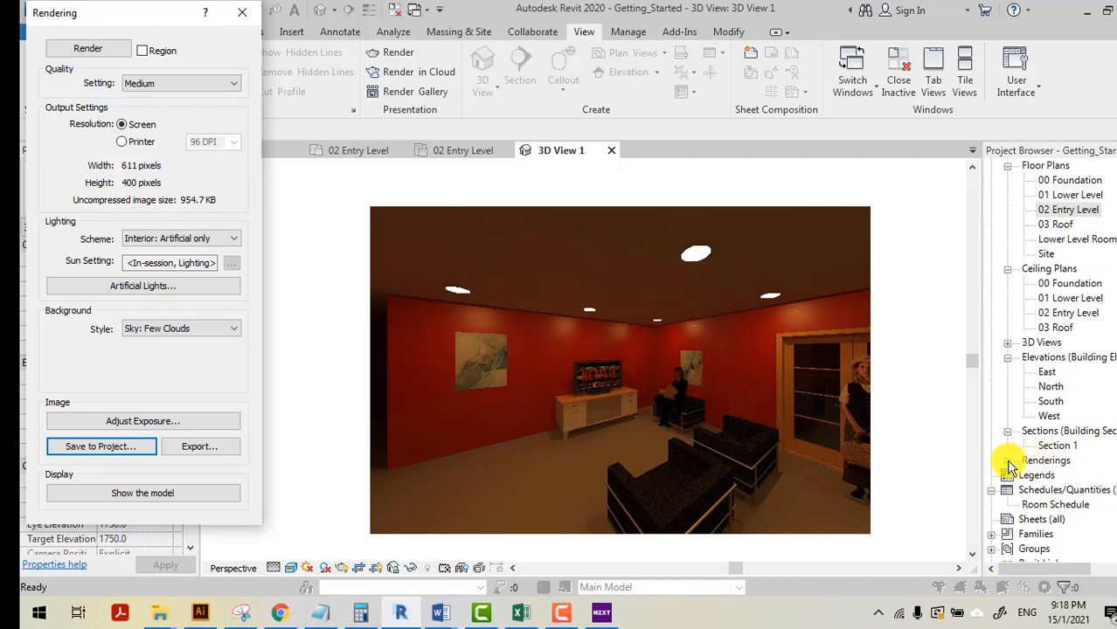
click(1008, 461)
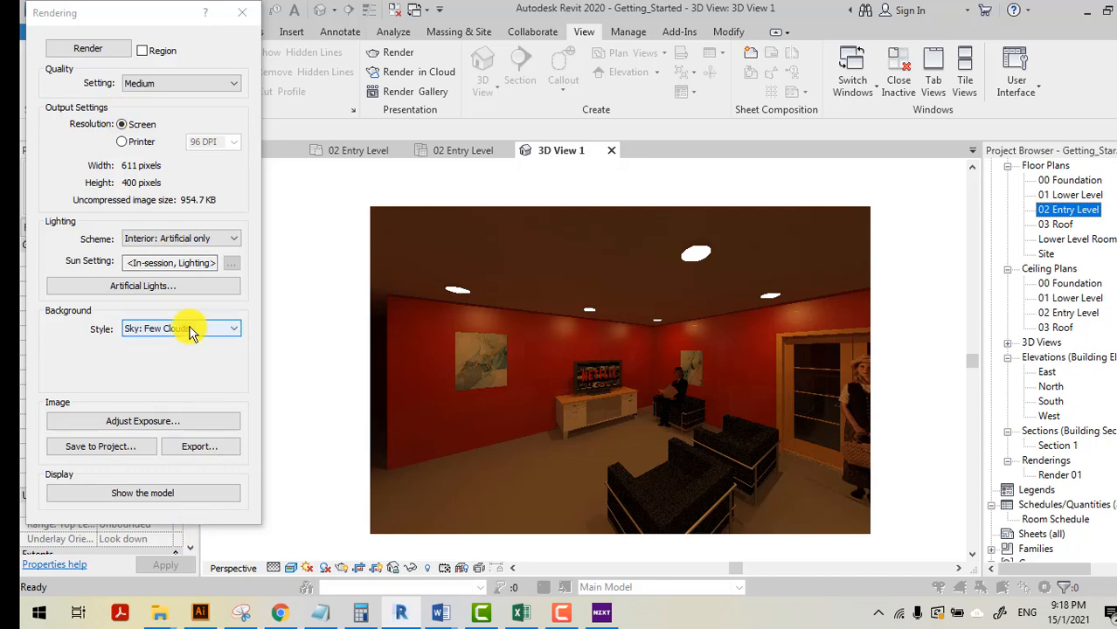
Close the rendering settings and return the camera view from the rendered image to the model display.
scroll(193, 332, up, 1)
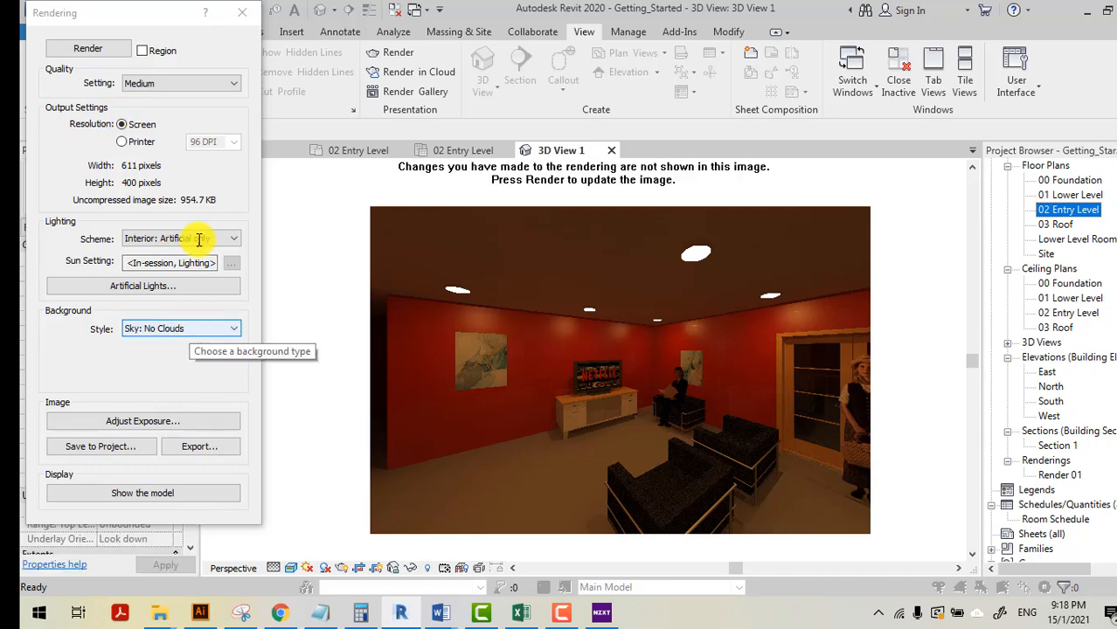
click(238, 16)
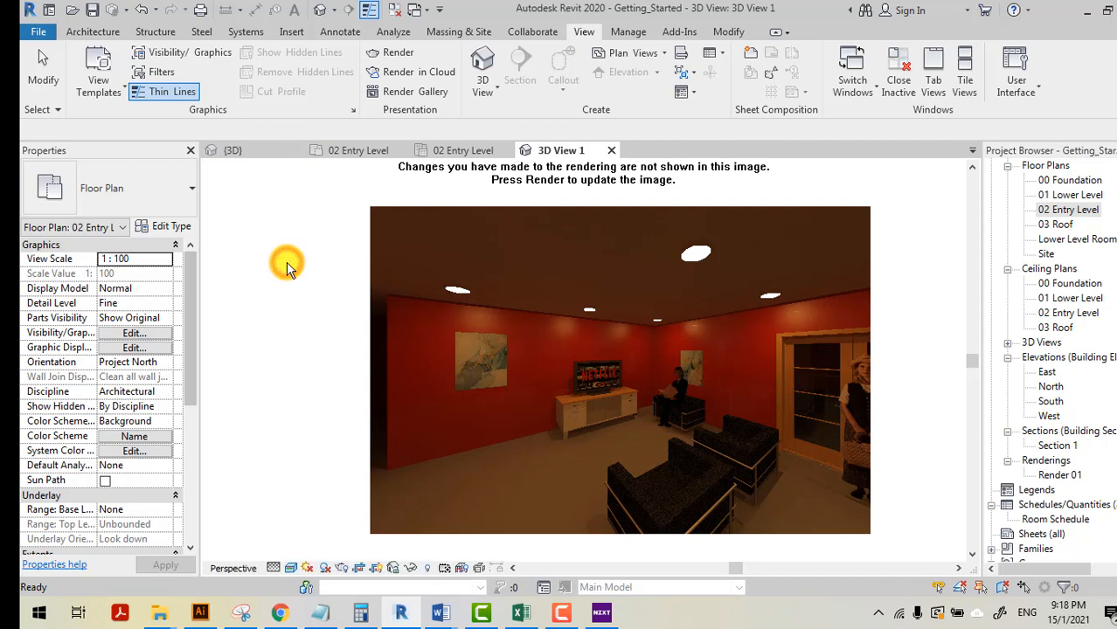
click(799, 411)
scroll(927, 429, down, 2)
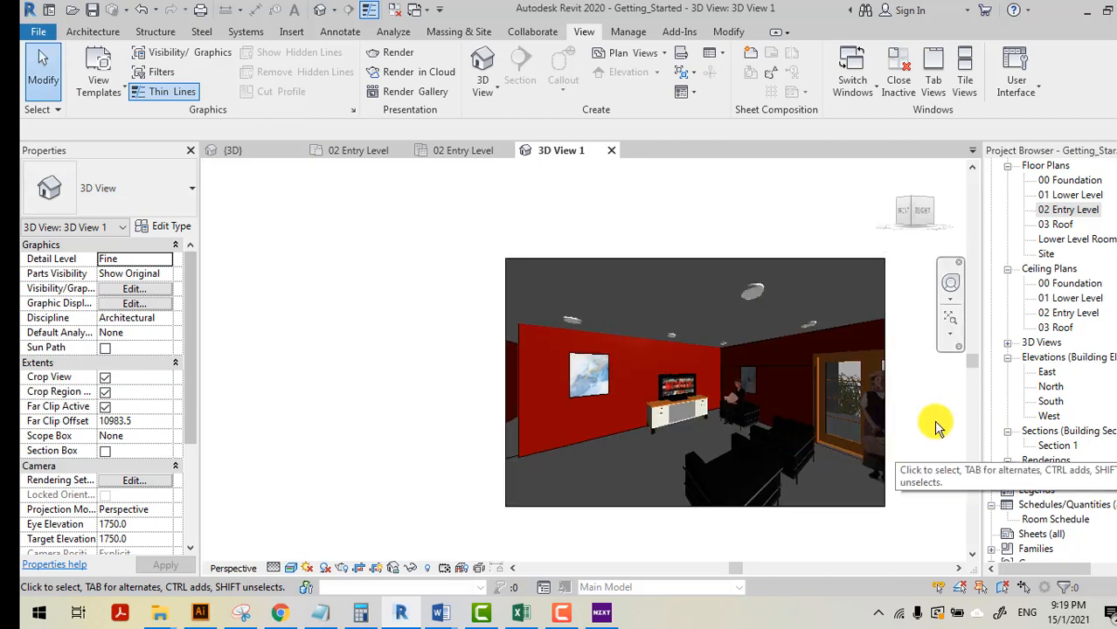
scroll(936, 426, up, 1)
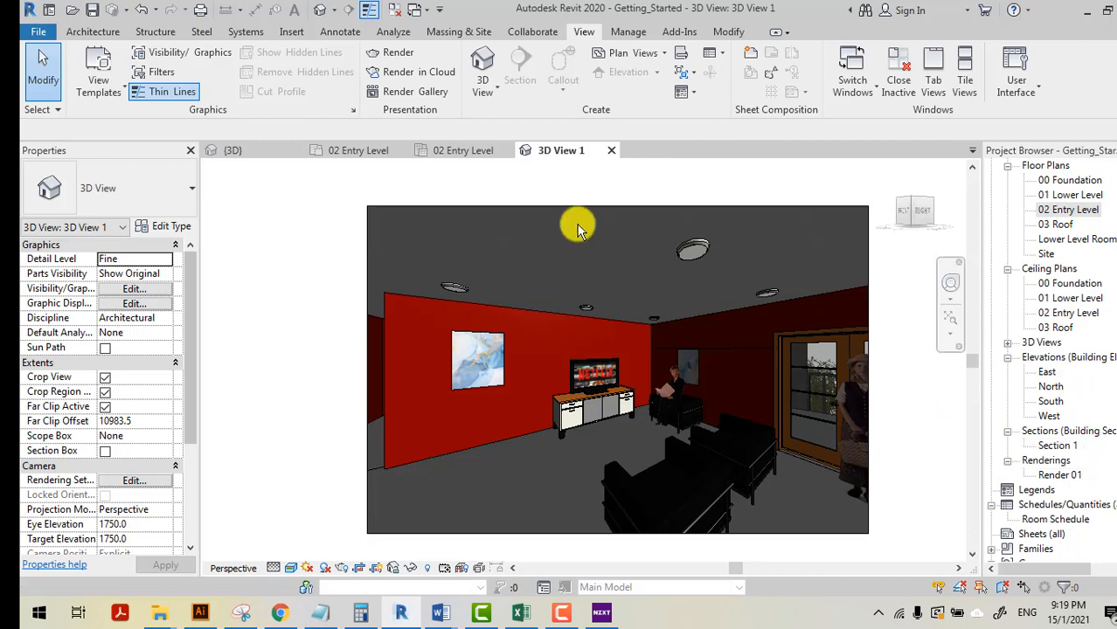
View the saved Render 01 image, and switch to the default 3D view to look at the house's glazed corner and rear side.
double_click(1061, 472)
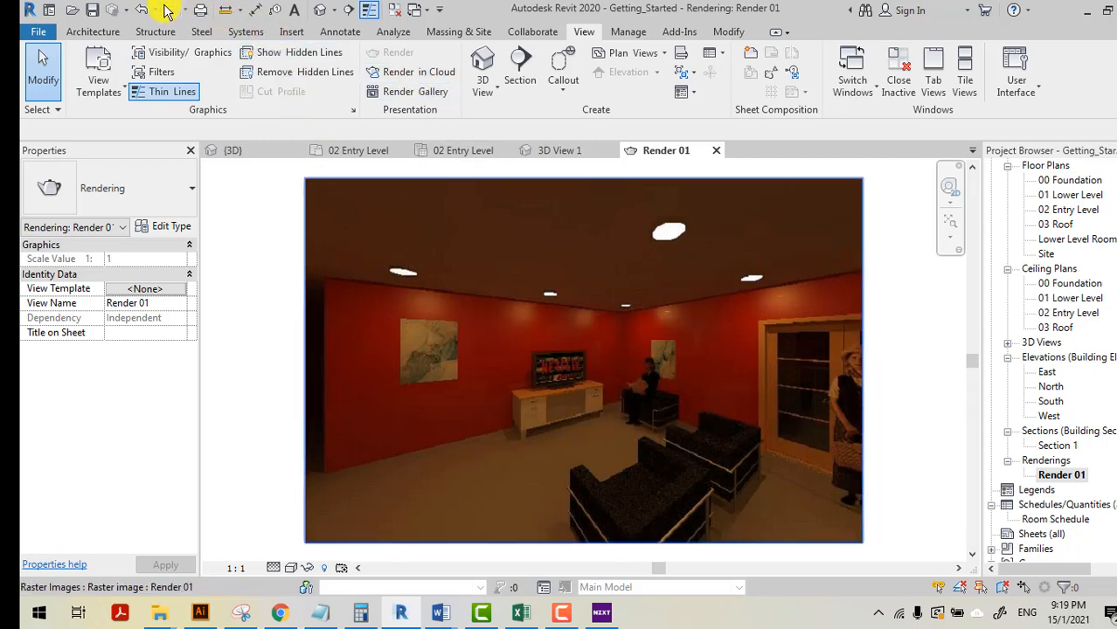
click(321, 11)
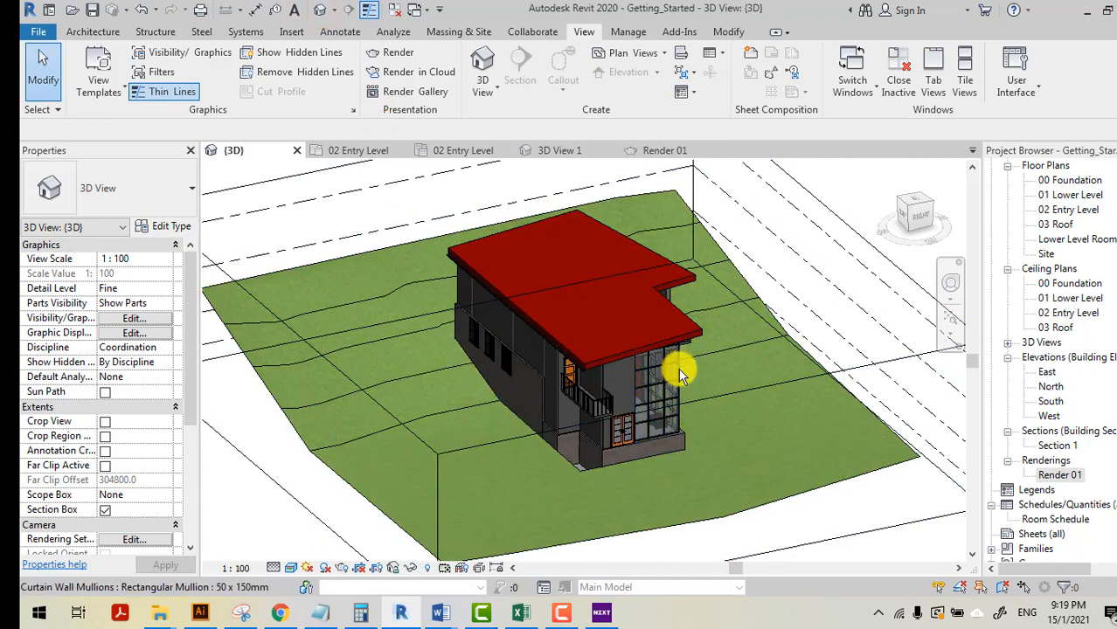
shift+middle_drag(679, 369, 554, 416)
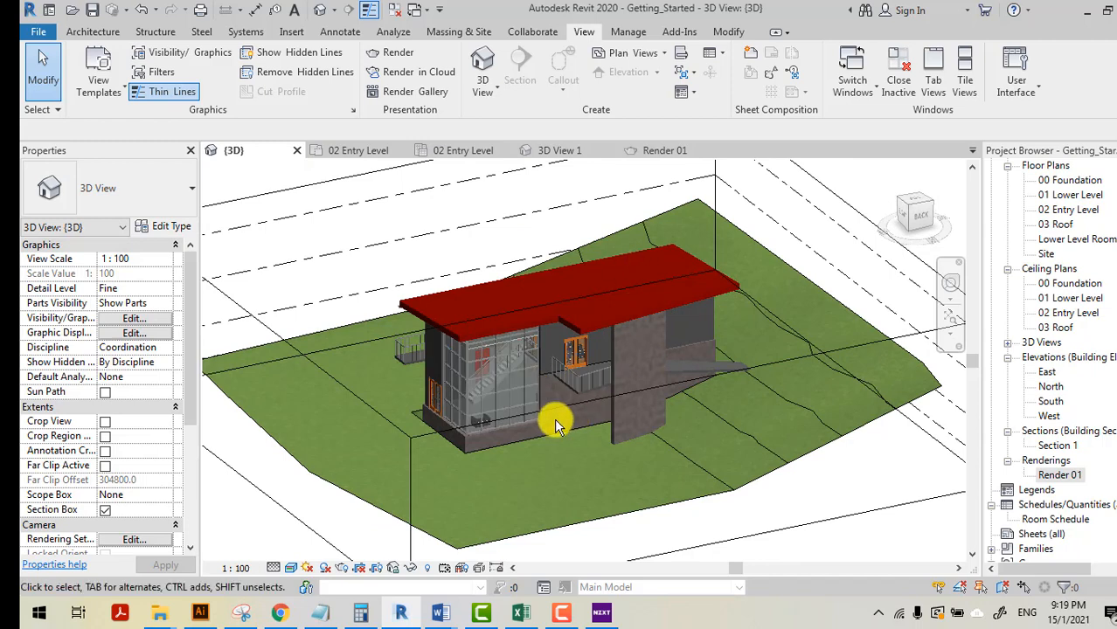